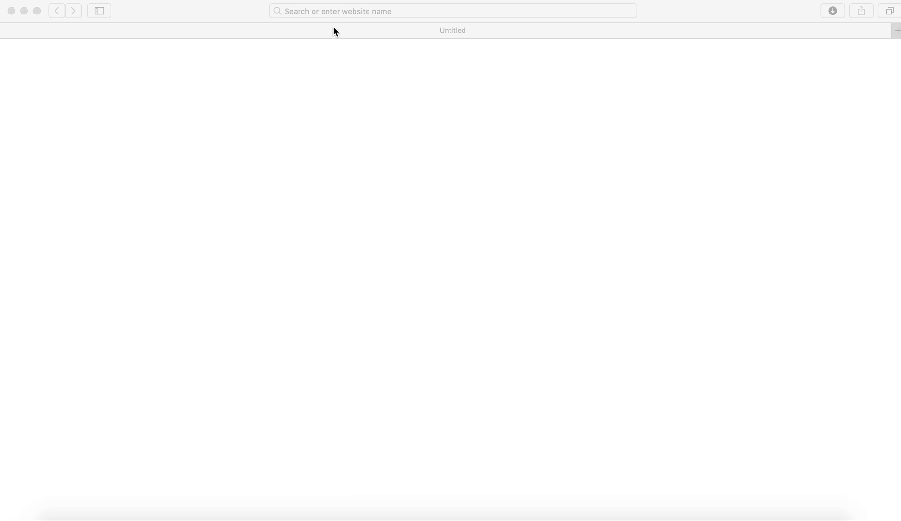
Step: Open the padlet.com dashboard in the browser
click(328, 14)
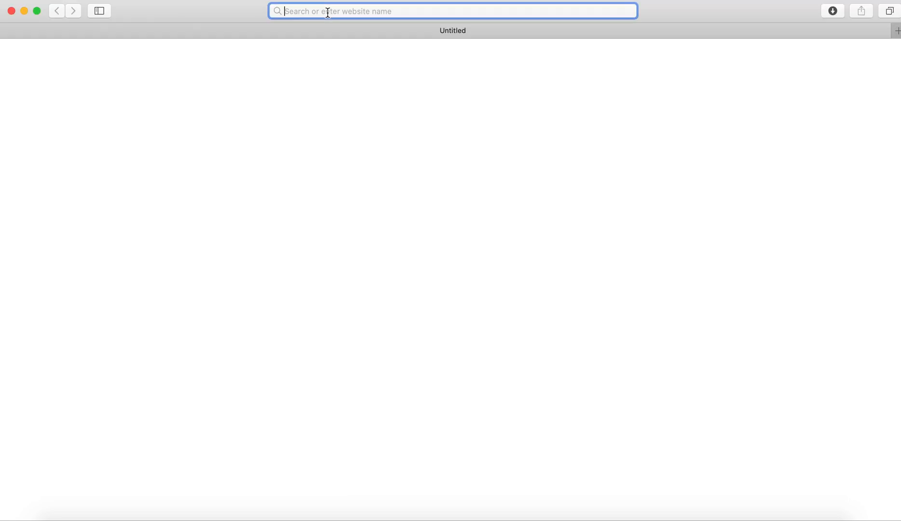
text(padlet.com — padlet.com)
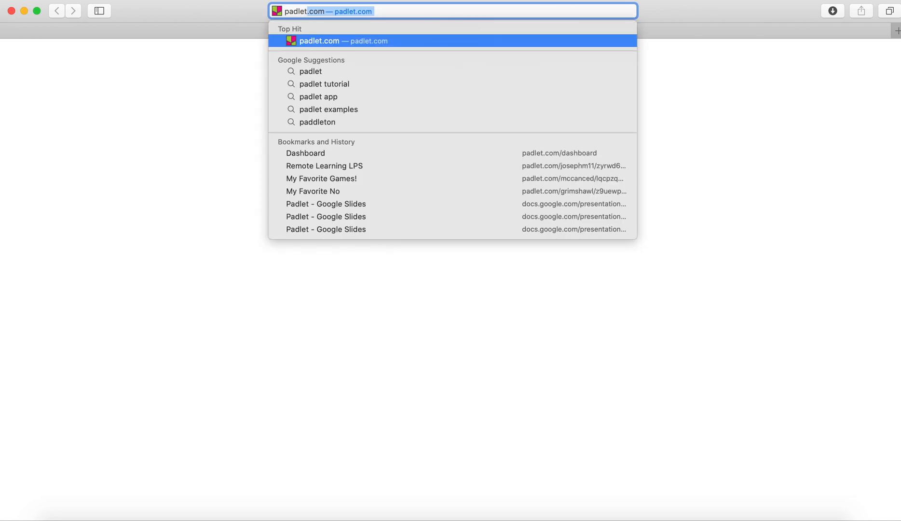
key(Return)
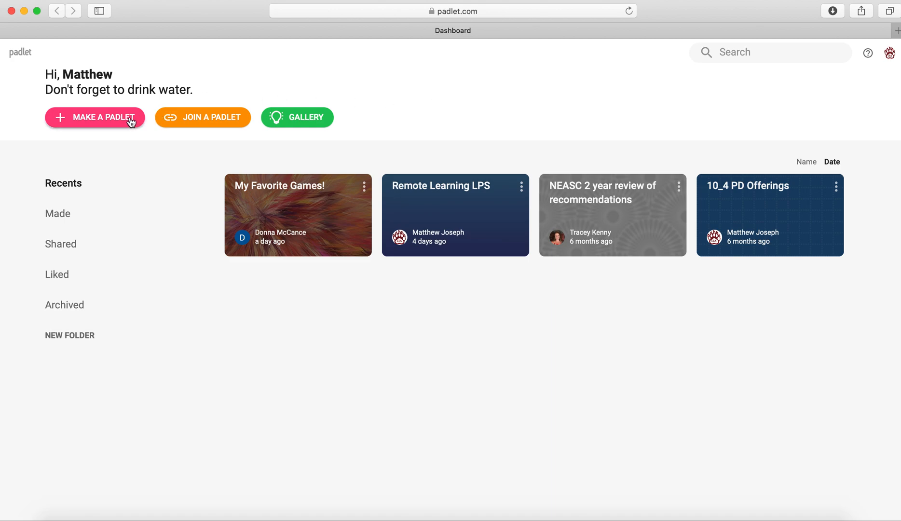
Step: Check the prompt for joining a padlet by URL, and browse the gallery of example padlets before returning to the dashboard
click(184, 122)
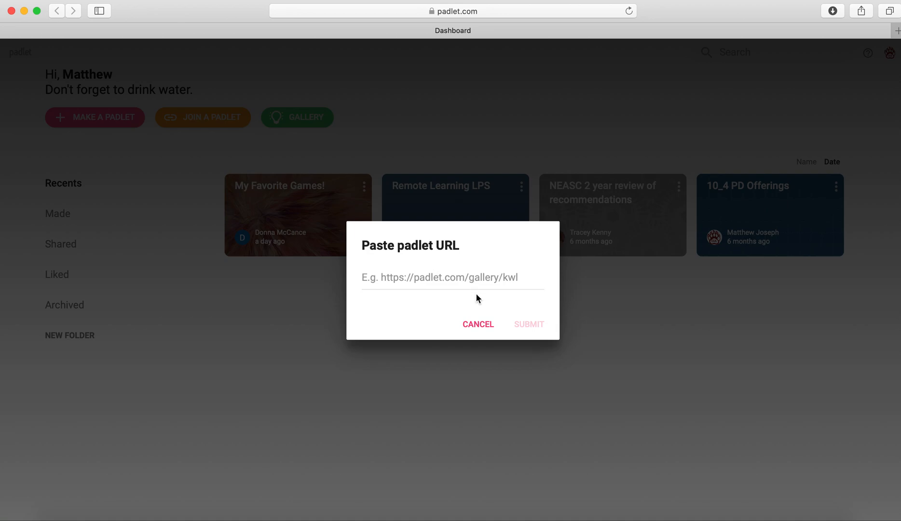
click(478, 325)
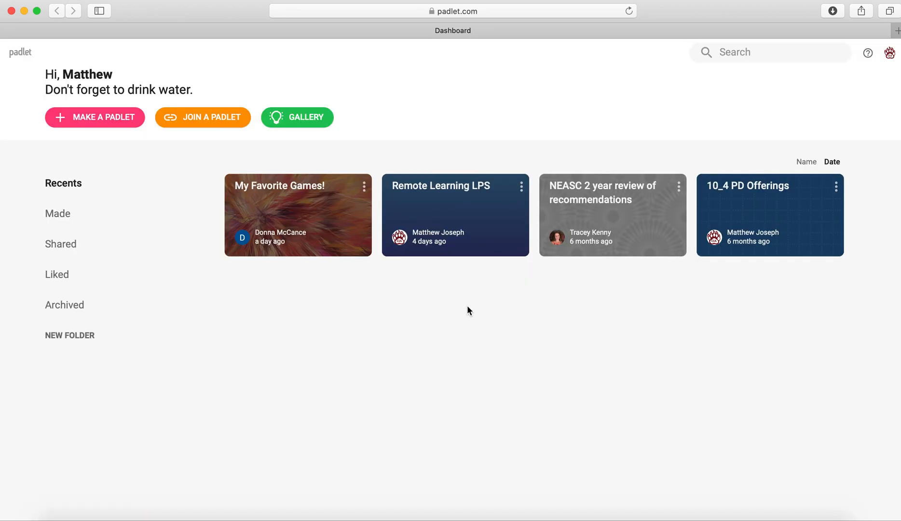
click(326, 119)
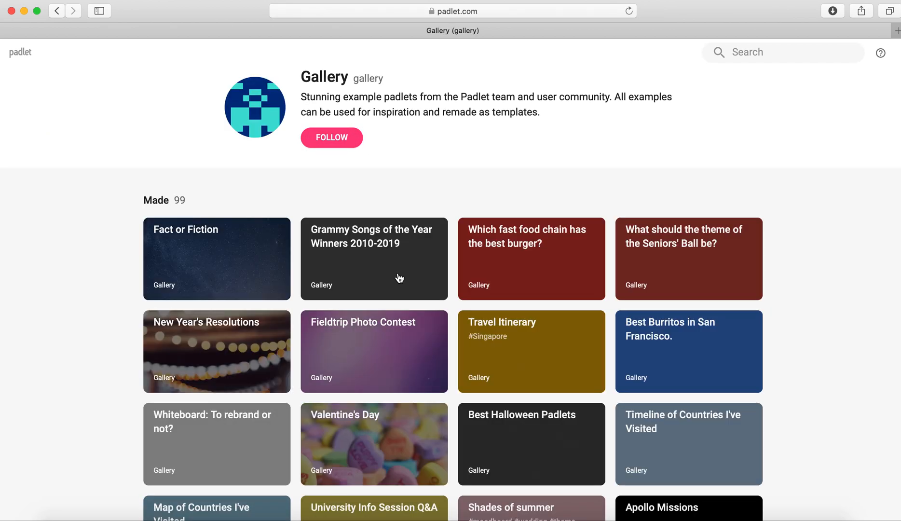
scroll(422, 324, down, 5)
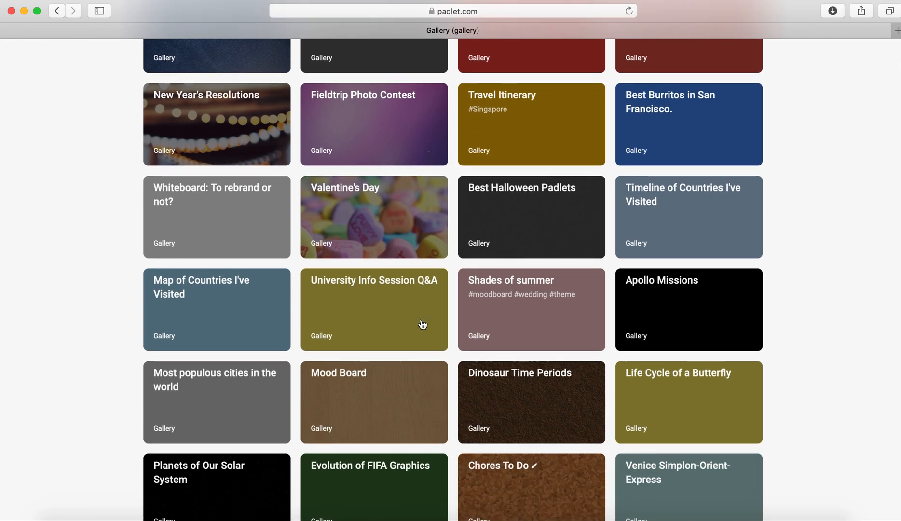
scroll(422, 324, down, 10)
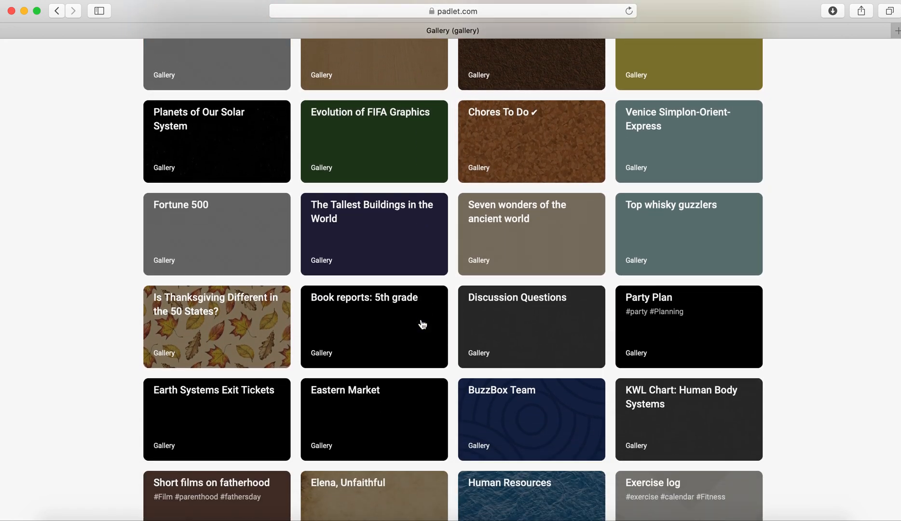
scroll(423, 324, down, 12)
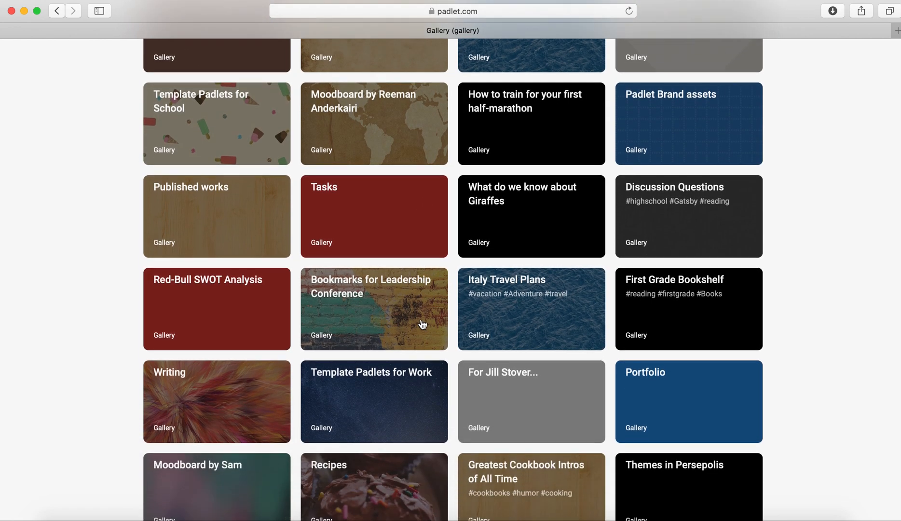
scroll(422, 325, down, 1)
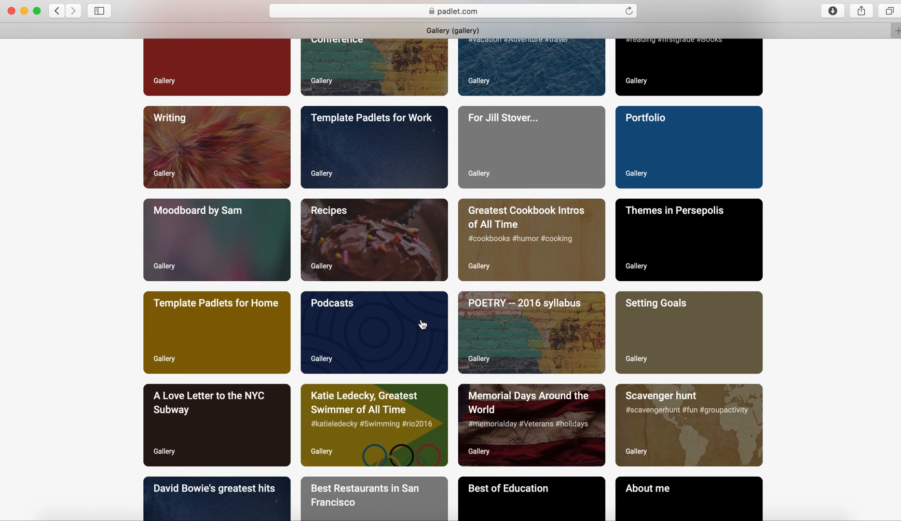
scroll(423, 324, up, 20)
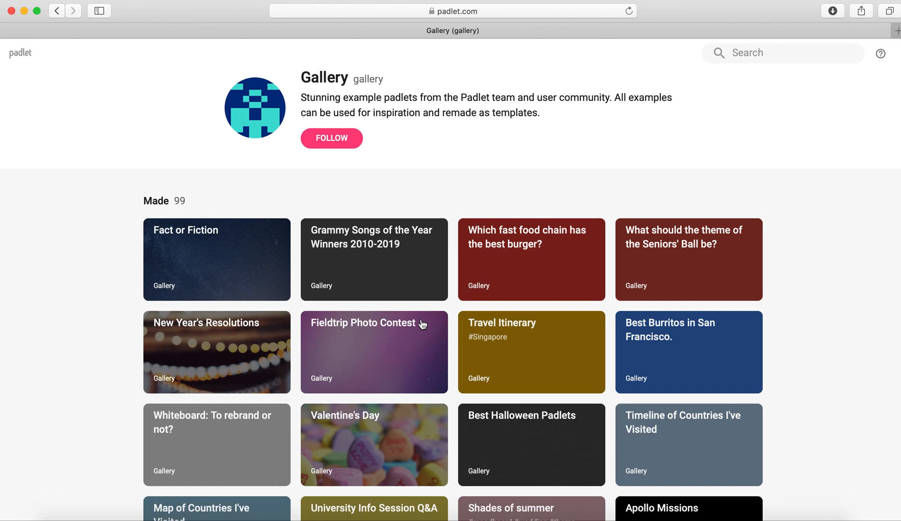
click(28, 53)
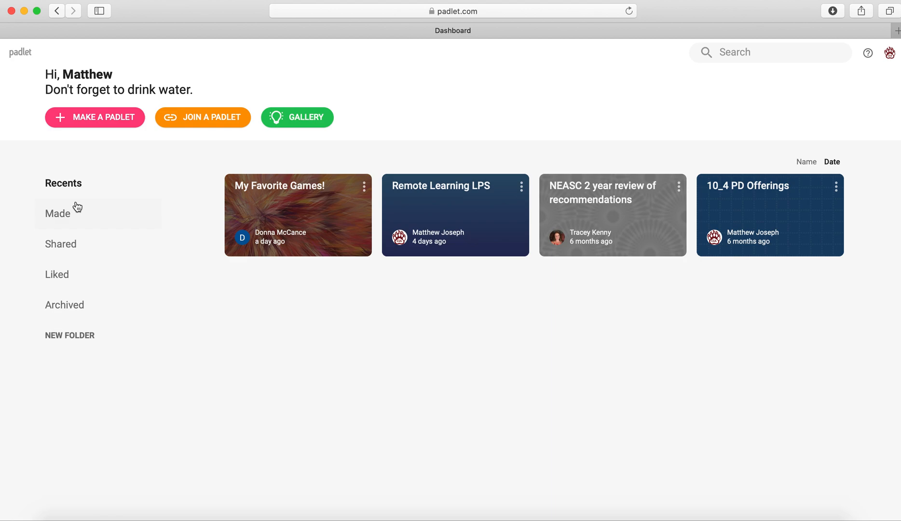
Step: Review the Shared, Liked and Archived padlets and the new-folder prompt without creating a folder, ending on Recents
click(72, 245)
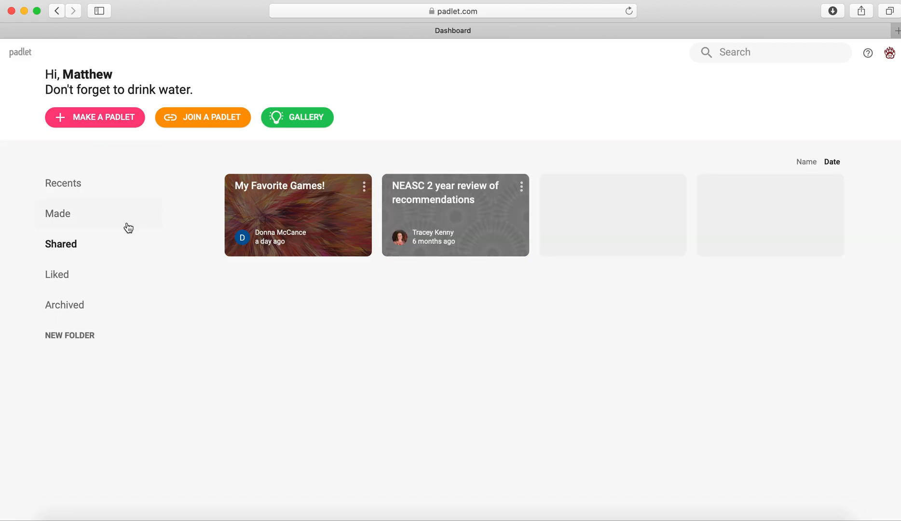
click(74, 273)
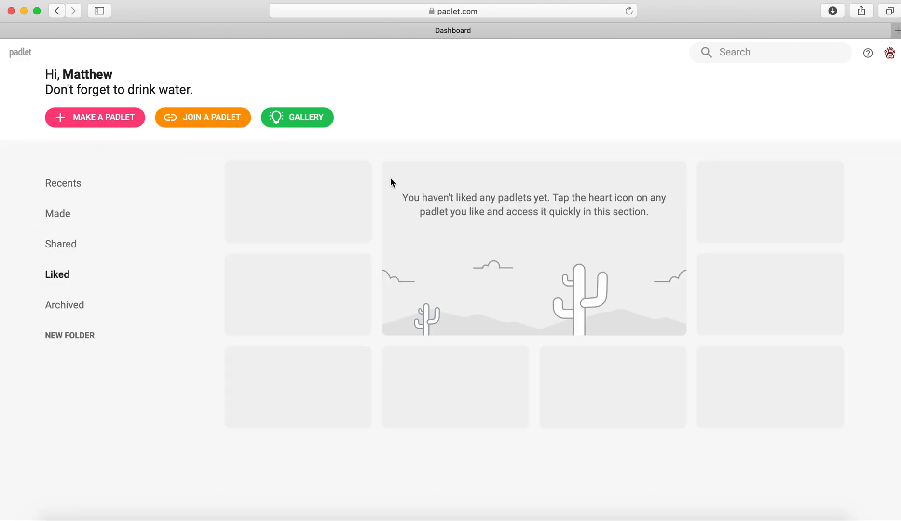
click(102, 304)
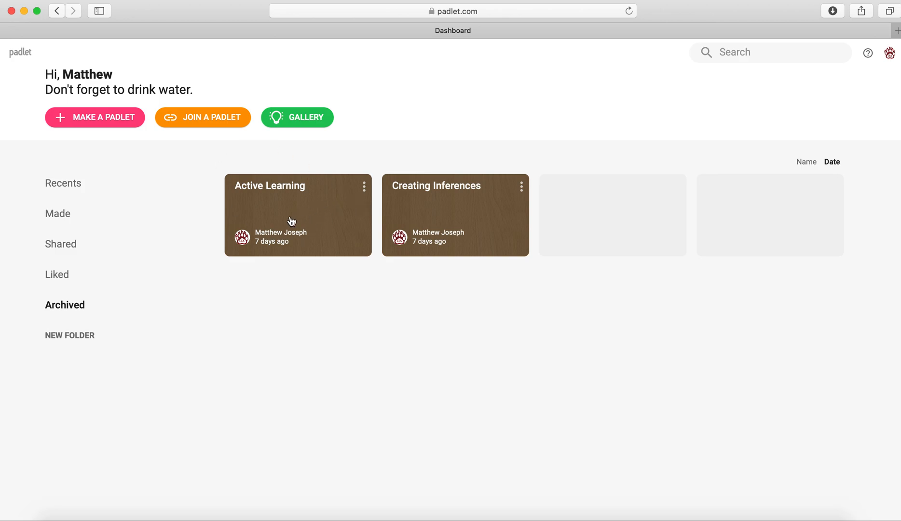
click(82, 338)
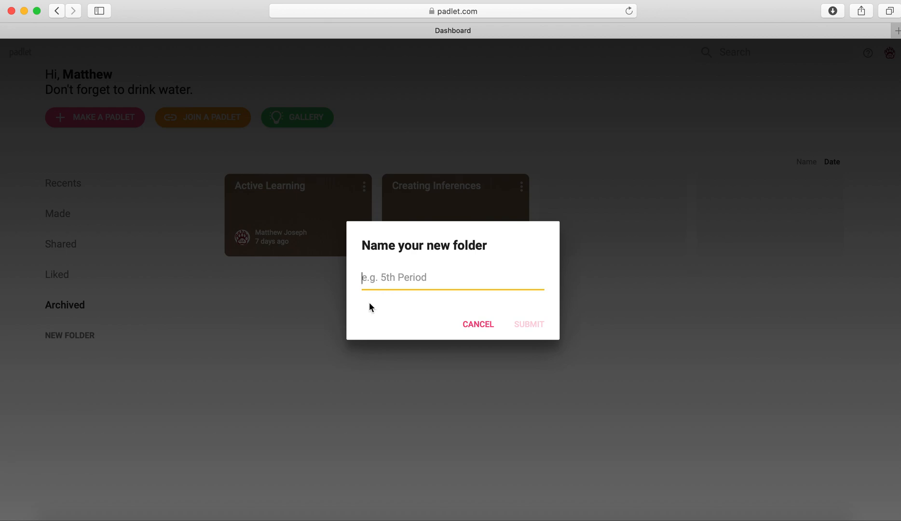
click(477, 323)
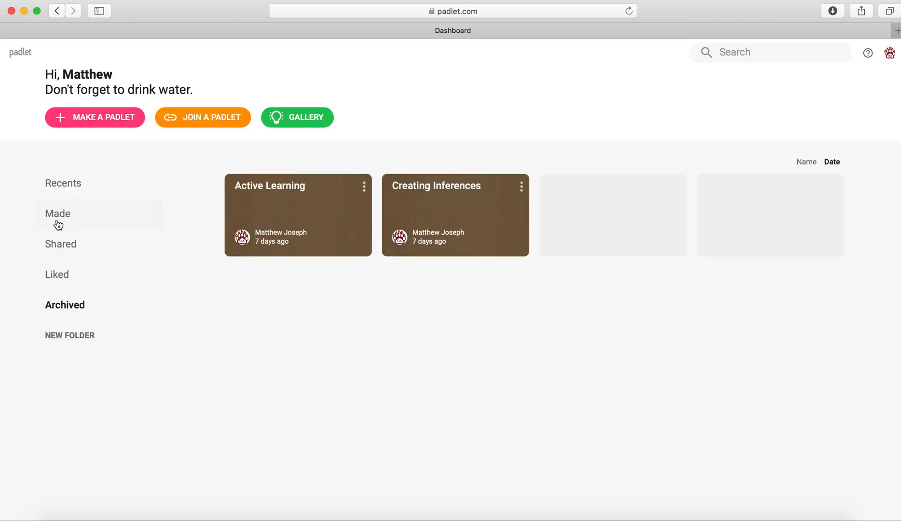
click(74, 185)
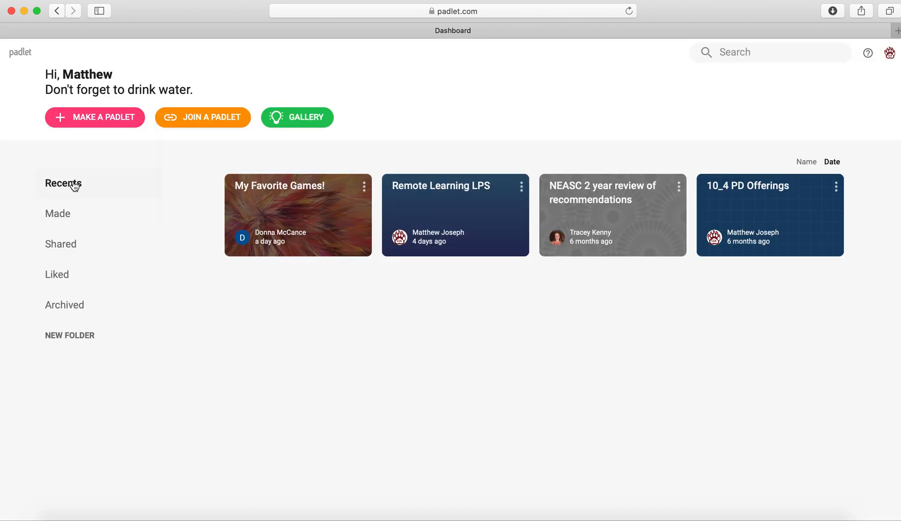
Step: Make a new padlet from the blank Wall layout
click(99, 123)
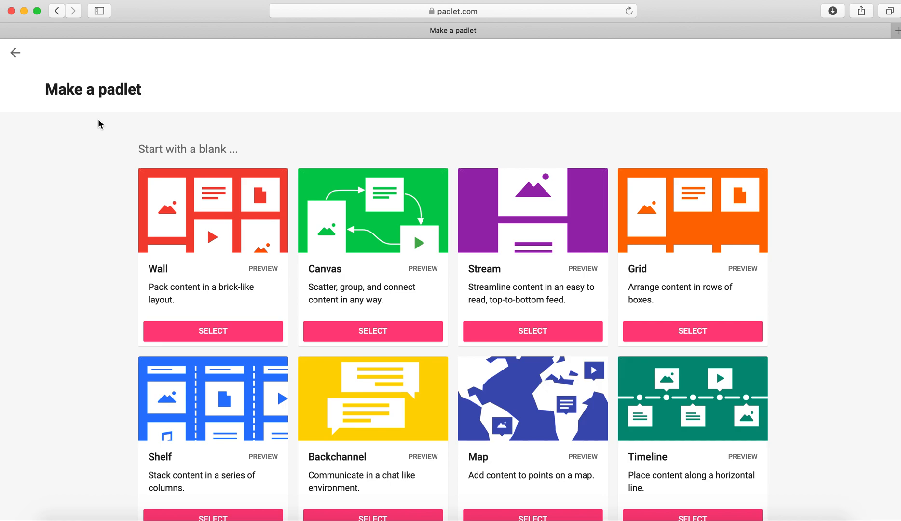
scroll(853, 237, down, 3)
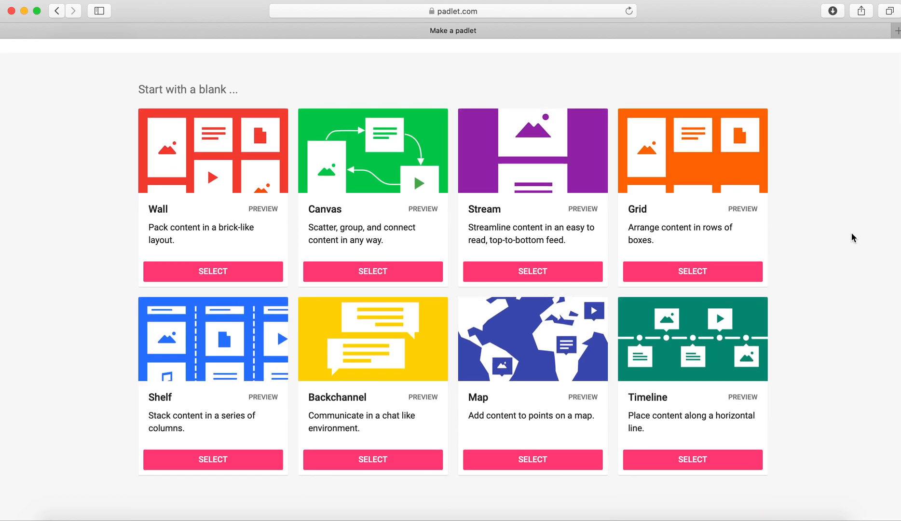
scroll(853, 237, down, 1)
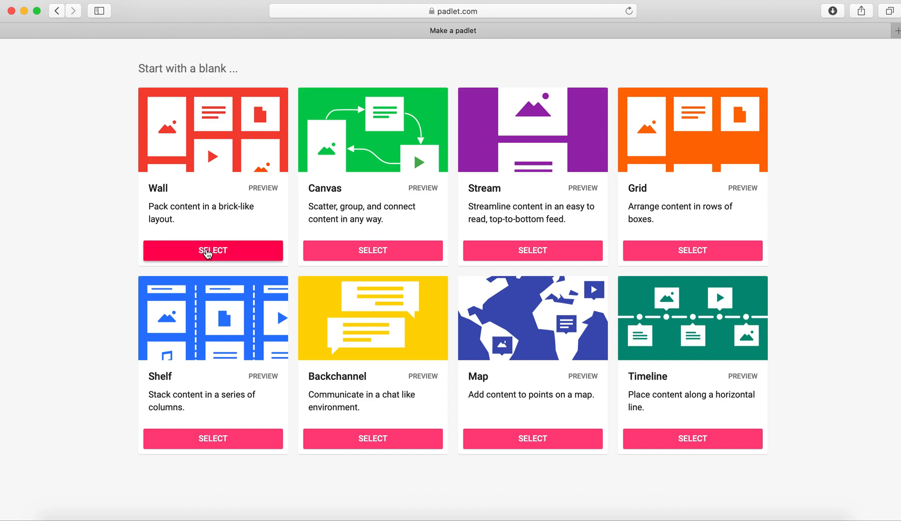
click(207, 250)
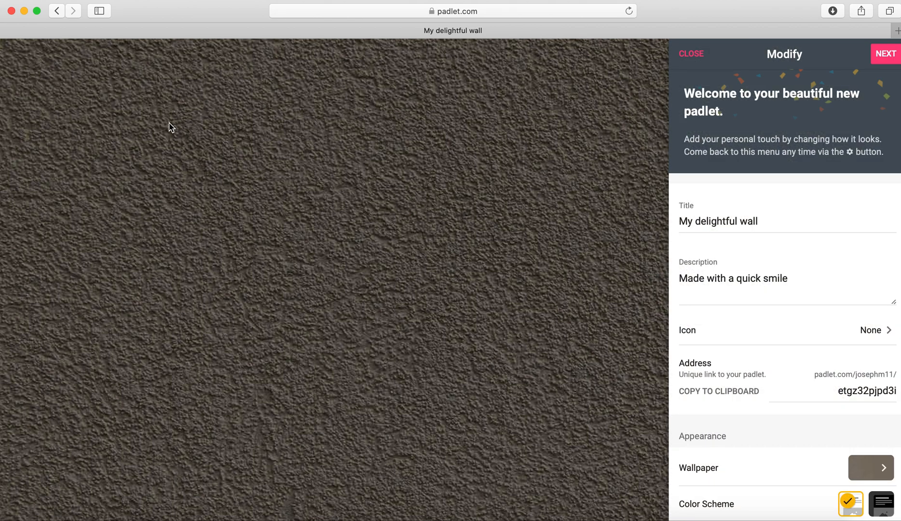
Step: Replace the wall's title with "Story Writing Prompt"
drag(767, 224, 679, 218)
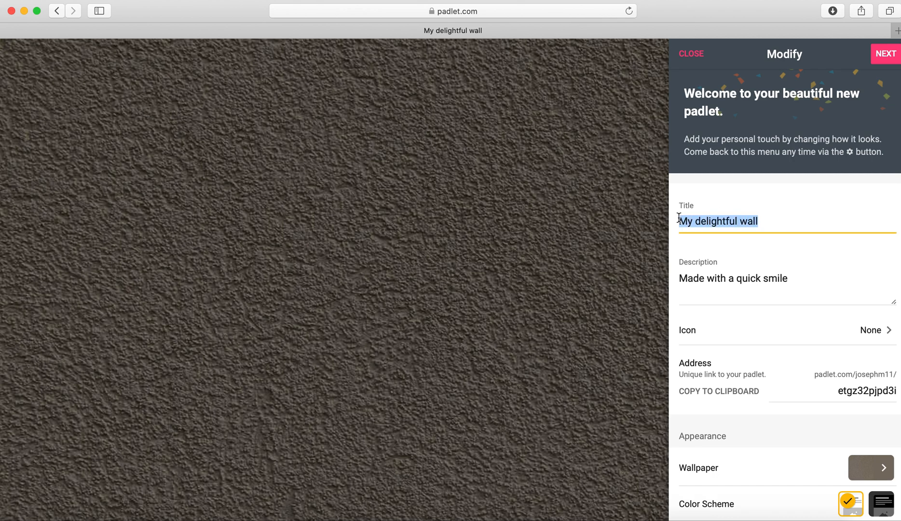
text(Story Wr)
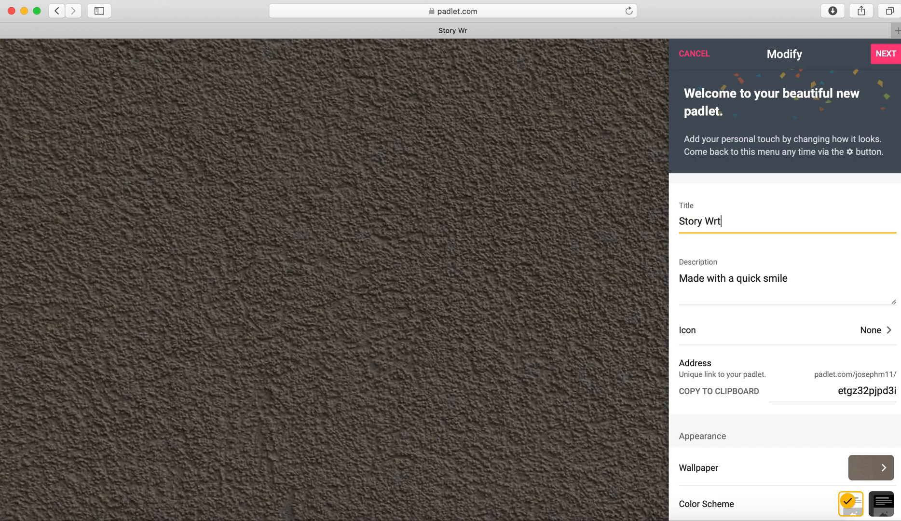
text(in)
key(BackSpace)
text(ting Promt)
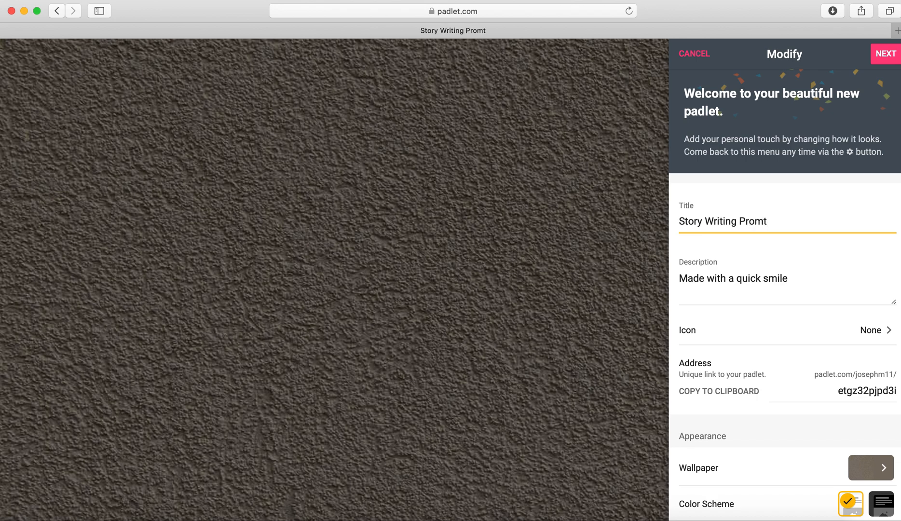
key(BackSpace)
text(pt)
Step: Replace the description with "Read a chapter and explain one problem the main character has to overcome."
triple_click(726, 282)
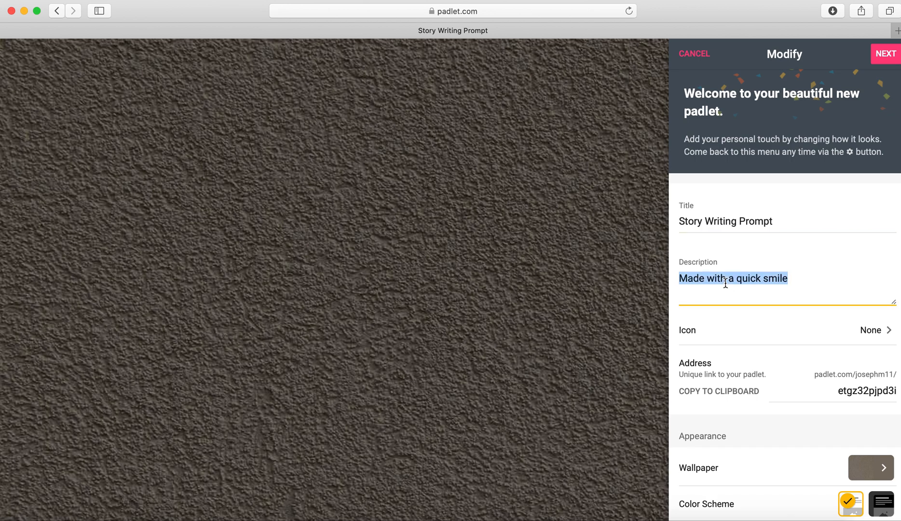
text(Read a chap)
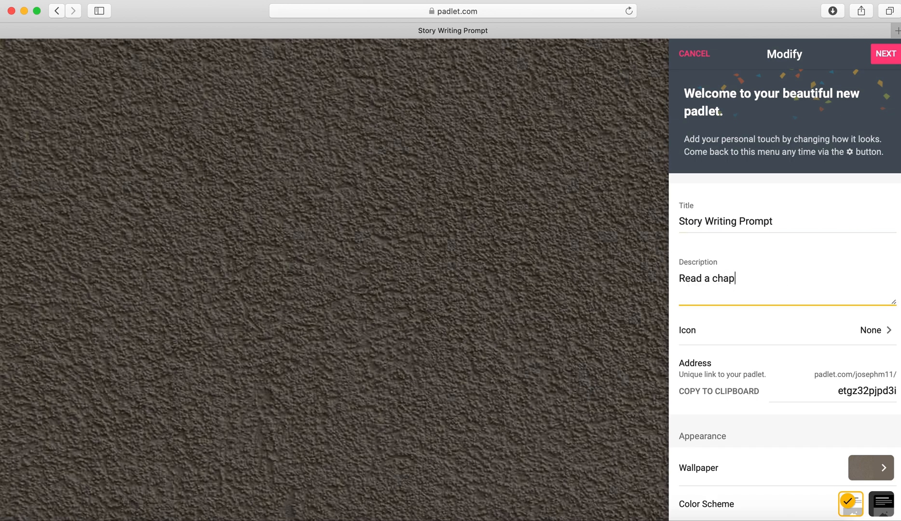
text(ter and explain one problem)
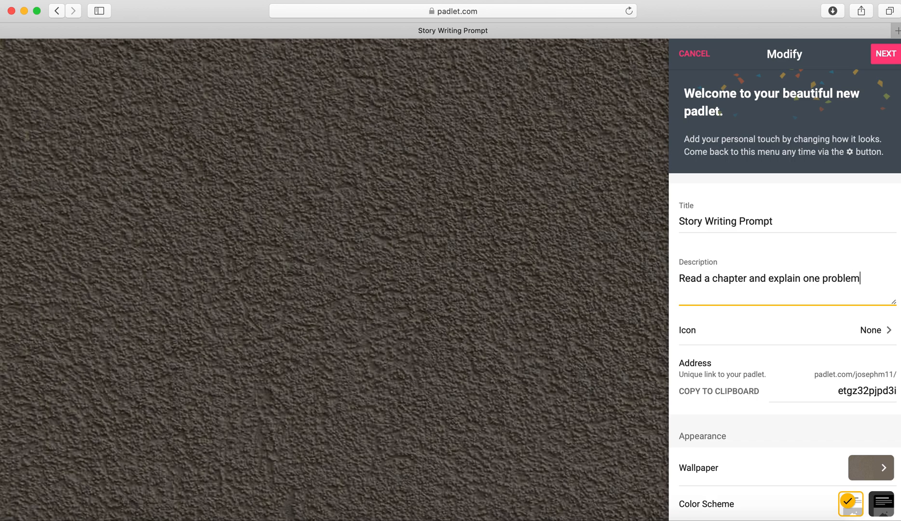
text( the main characater )
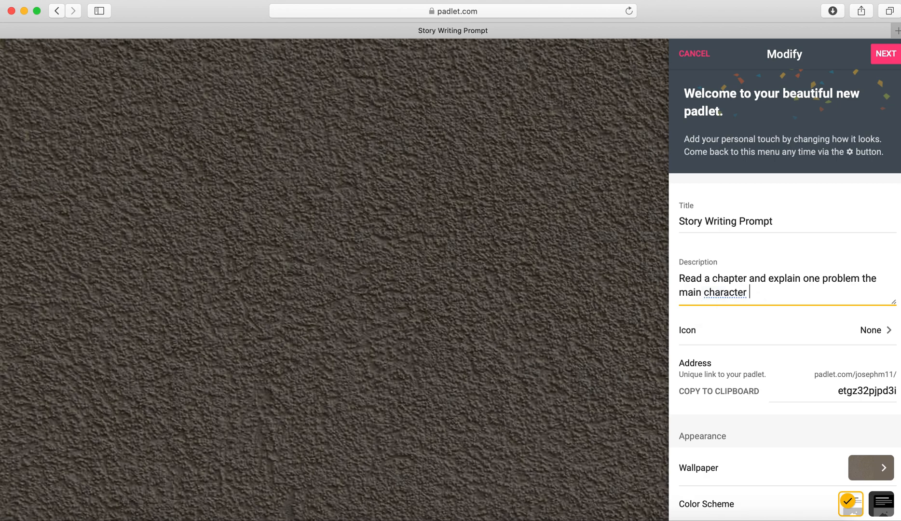
text(has to overcome.)
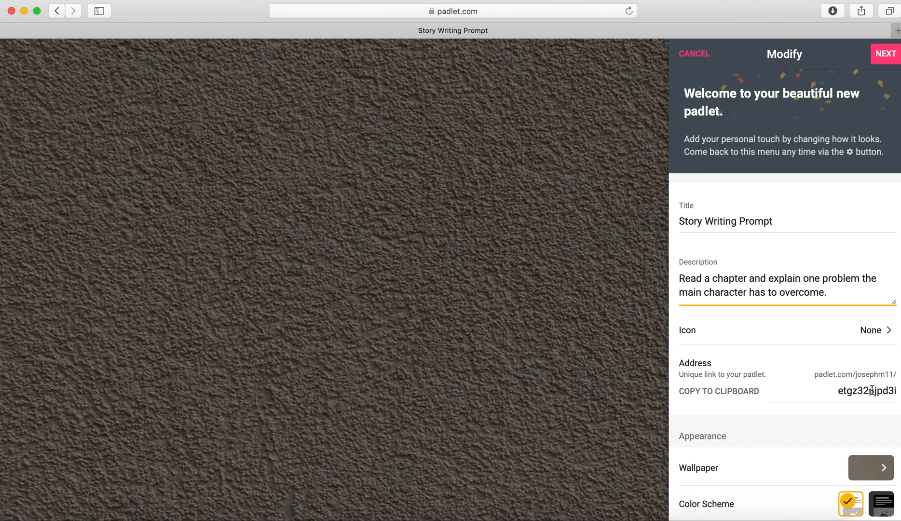
Step: Set the padlet's wallpaper to the Malm wood texture from Textures and Patterns
scroll(829, 401, down, 2)
scroll(829, 401, down, 5)
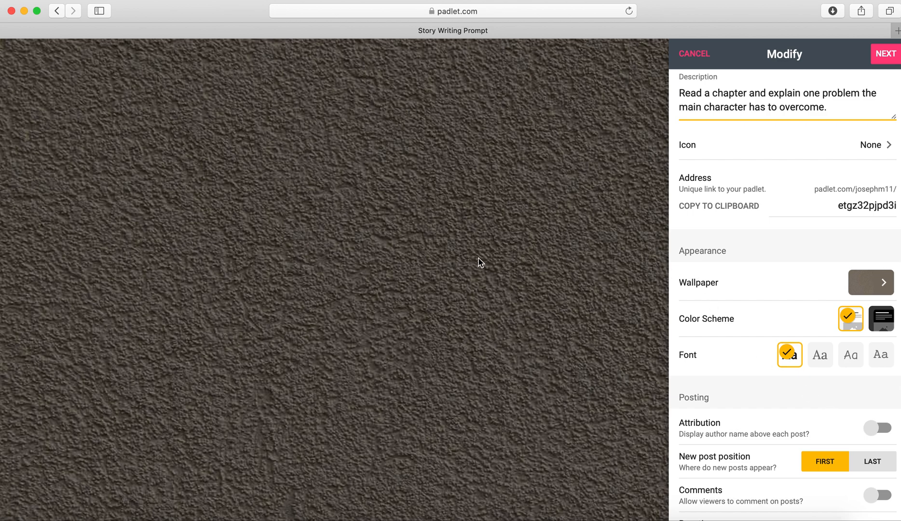
click(872, 282)
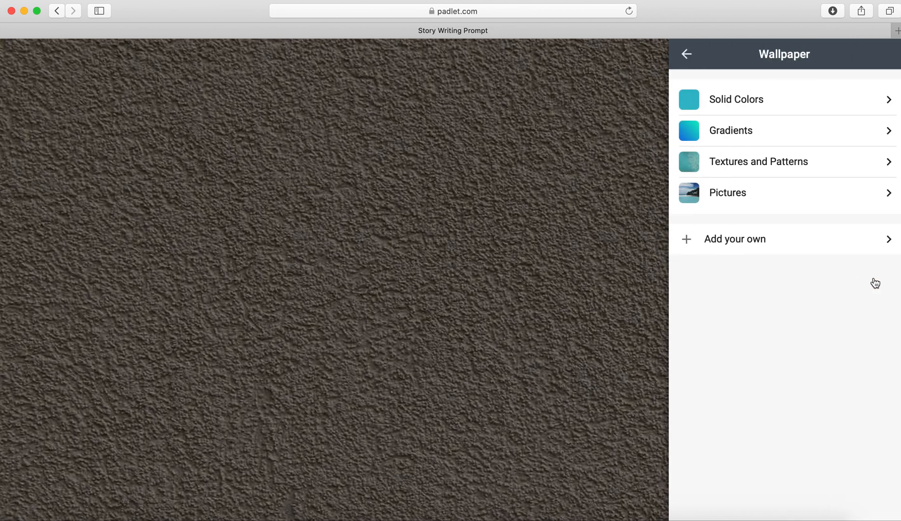
click(772, 165)
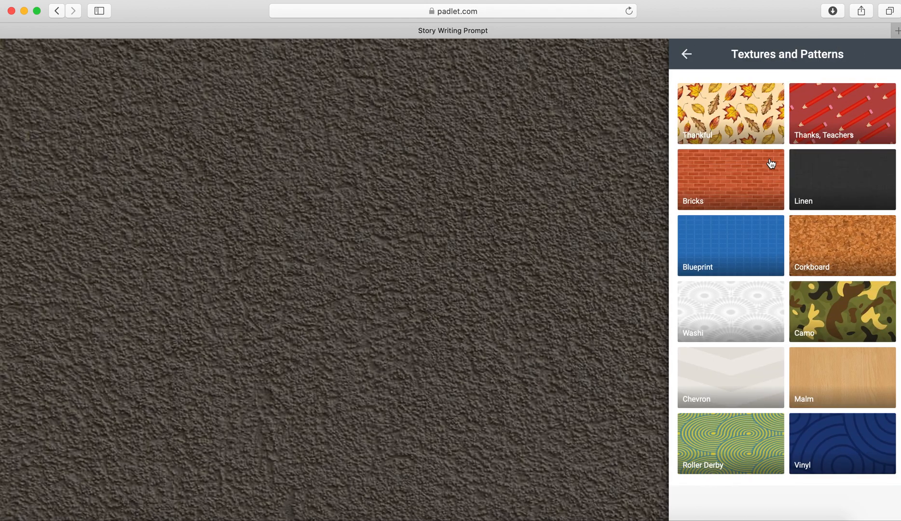
click(840, 392)
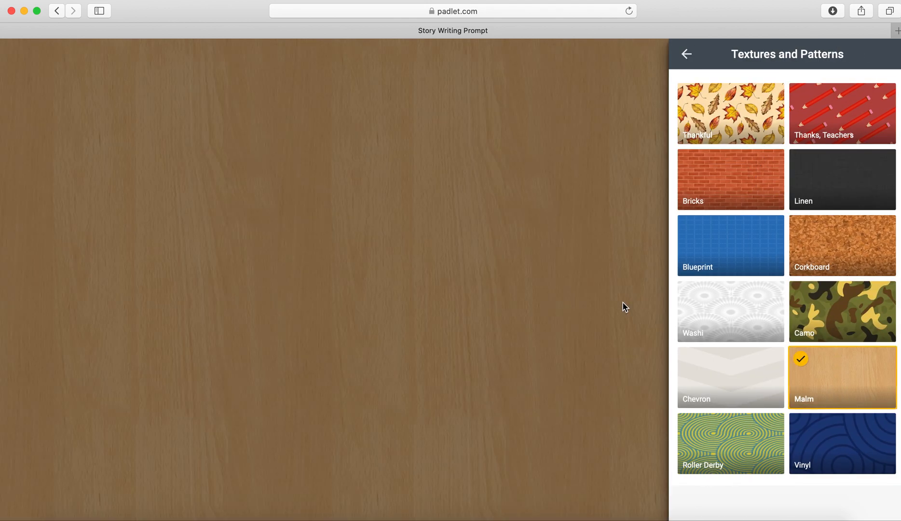
click(686, 55)
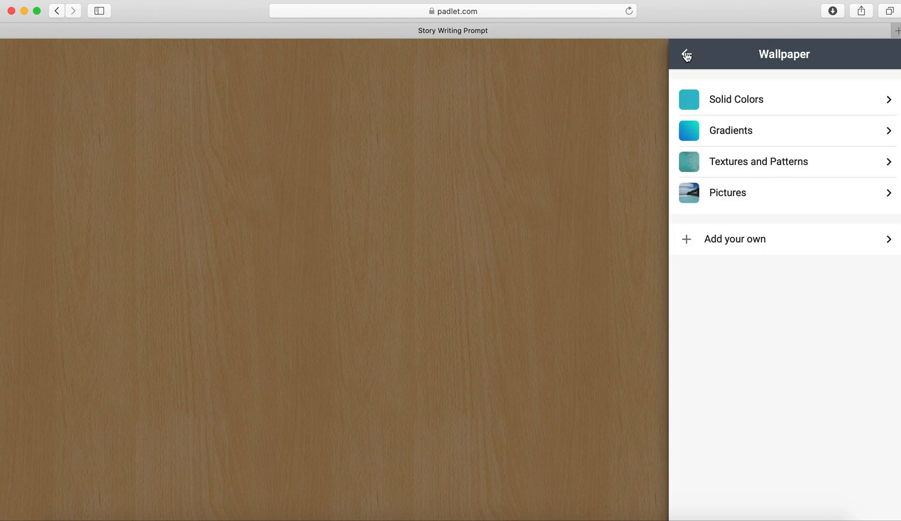
Step: Turn on Filter Profanity and allow viewers to comment on posts in the padlet's settings
click(685, 54)
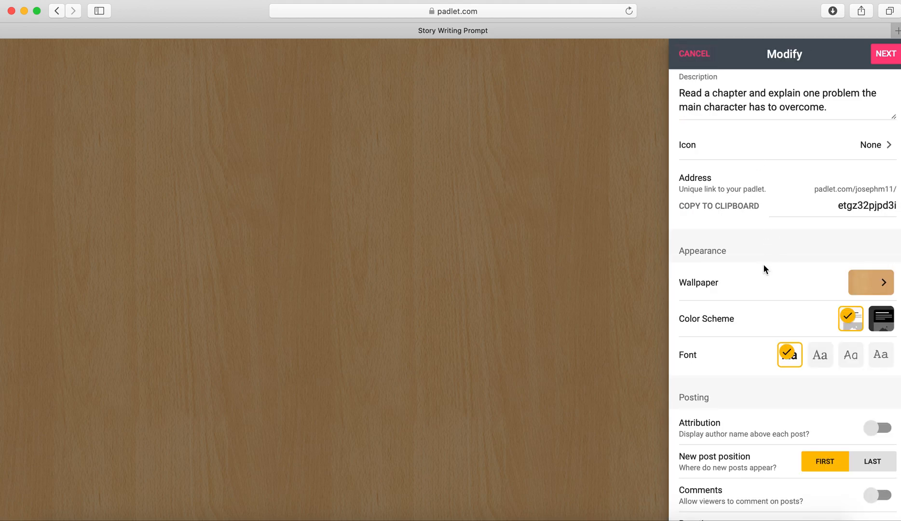
scroll(762, 271, down, 3)
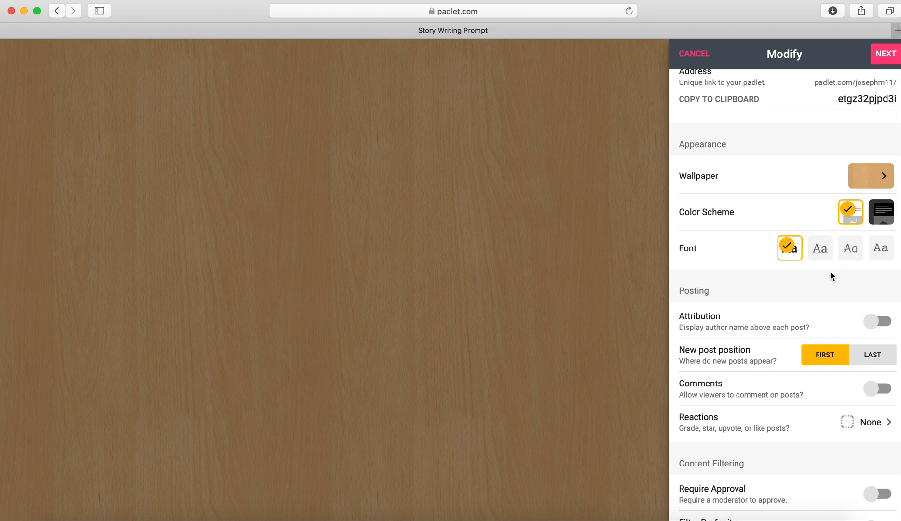
scroll(830, 275, down, 1)
scroll(830, 276, down, 3)
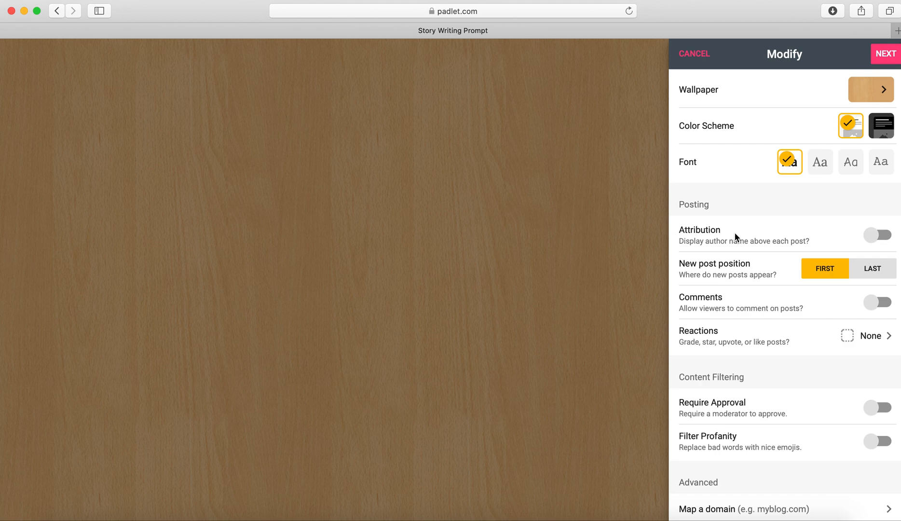
scroll(735, 237, down, 2)
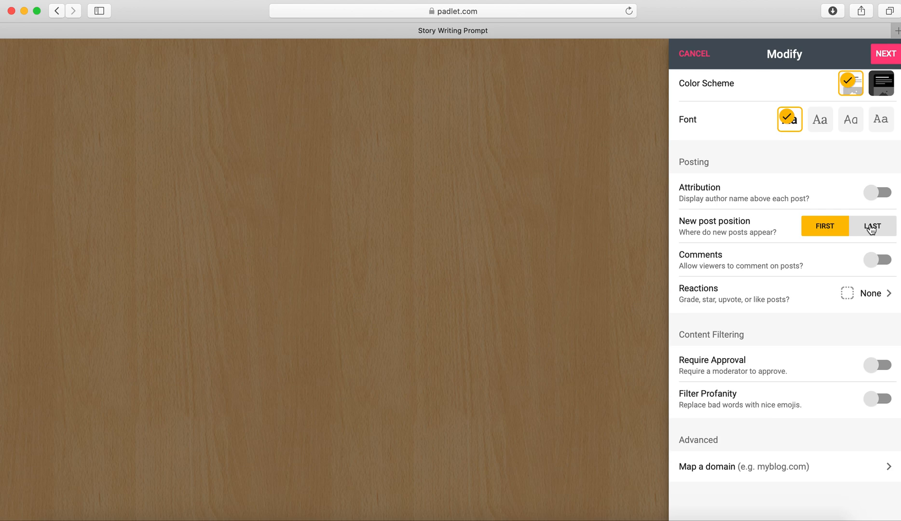
scroll(833, 306, down, 1)
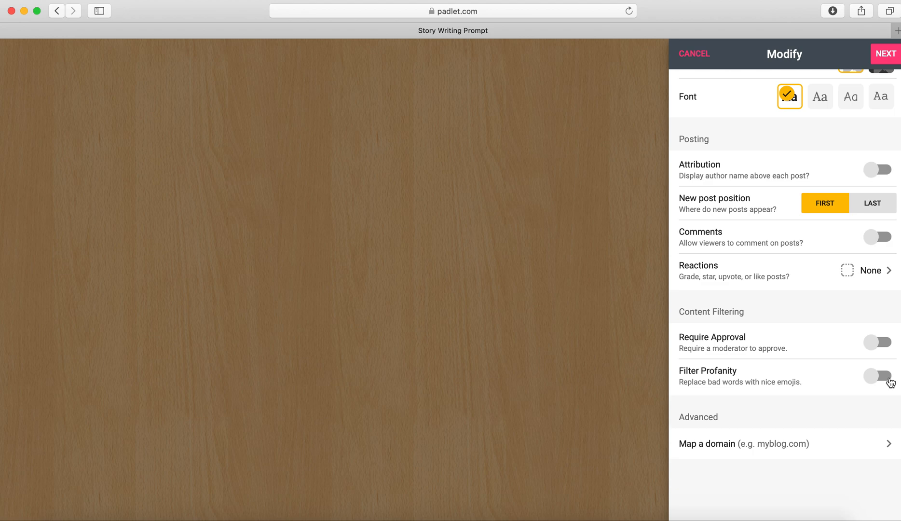
click(890, 382)
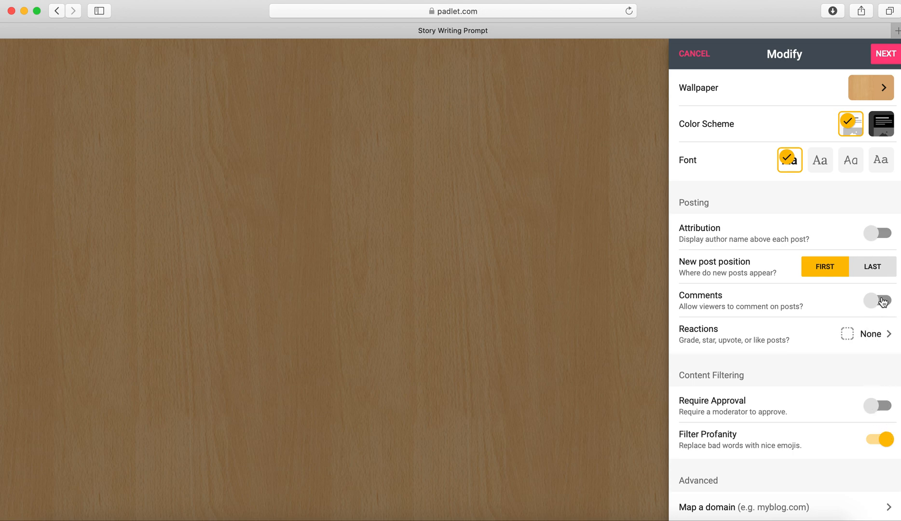
click(884, 306)
Step: Finish the padlet's initial setup and start posting on the wall
scroll(884, 306, up, 8)
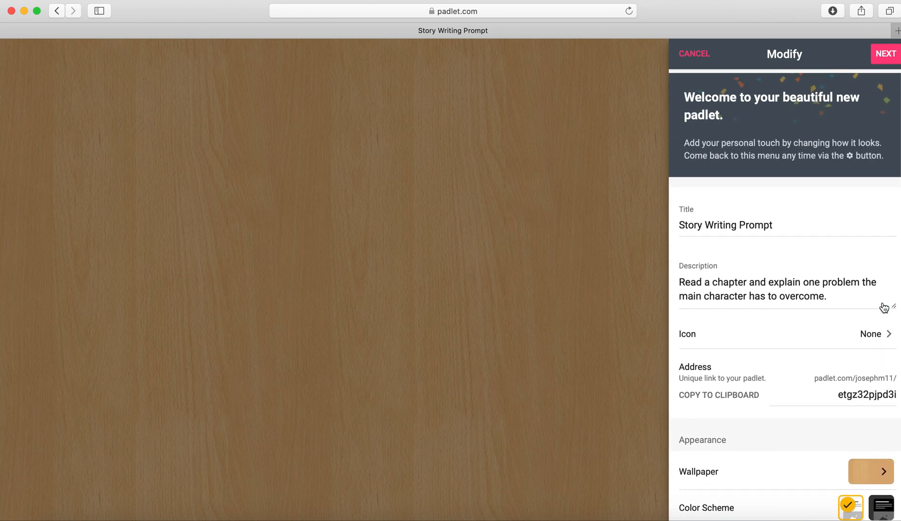
click(885, 55)
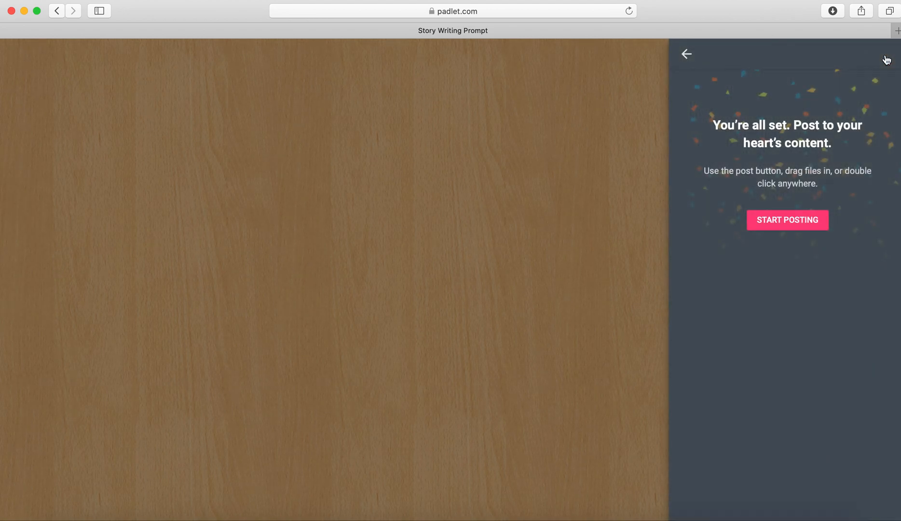
click(783, 221)
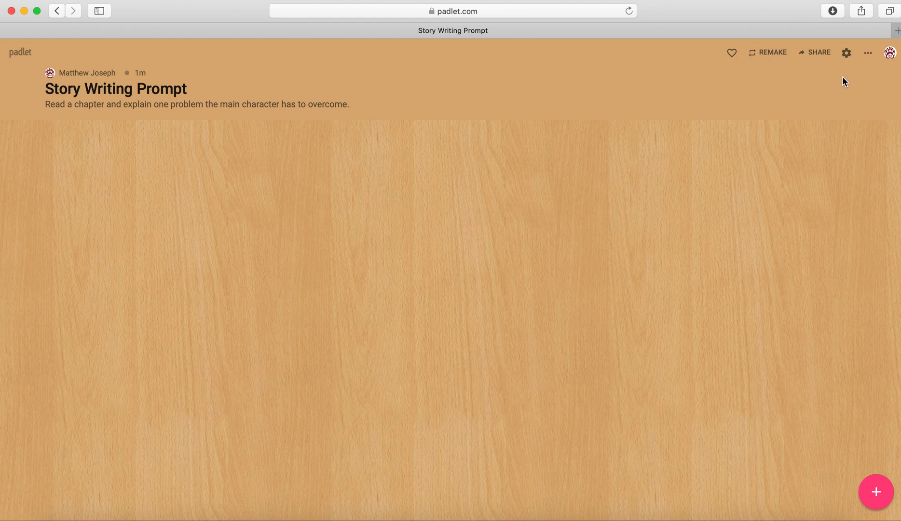
Step: Reopen the padlet's settings to review the available options, and close them again
click(847, 56)
scroll(803, 264, down, 4)
scroll(802, 263, up, 4)
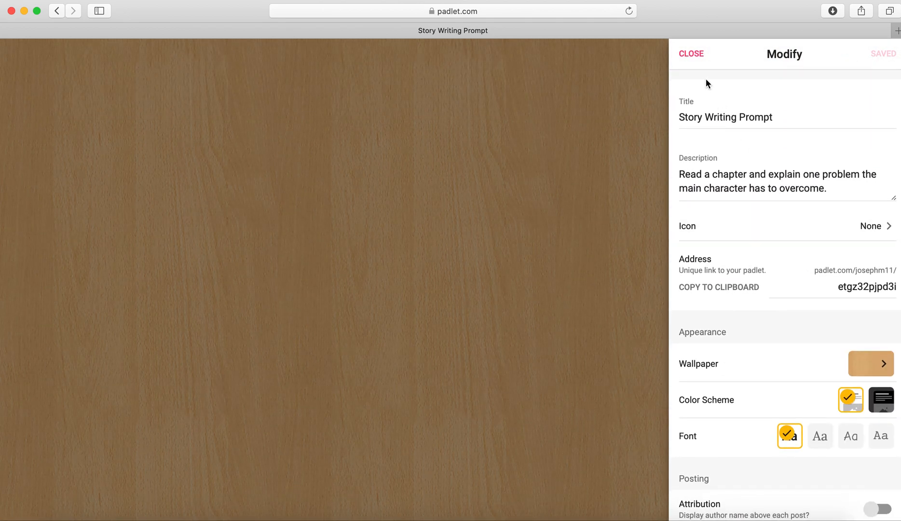
click(693, 57)
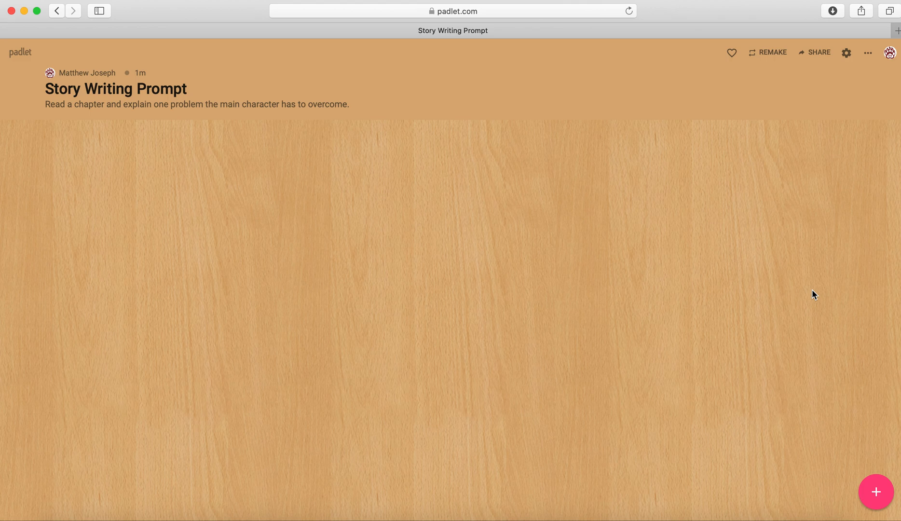
Step: Add a new post with the author's first name as its title and "Answer" as its text
click(877, 493)
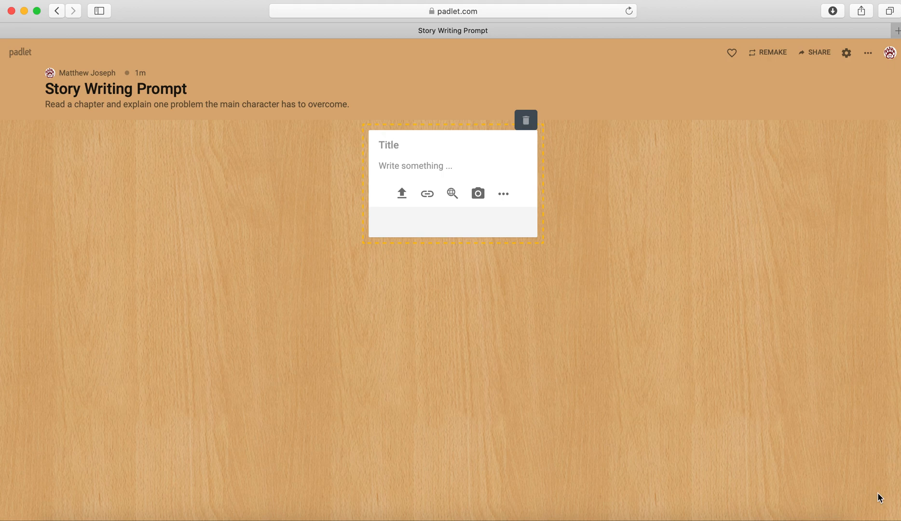
text(Matthew)
click(420, 167)
text(Answe)
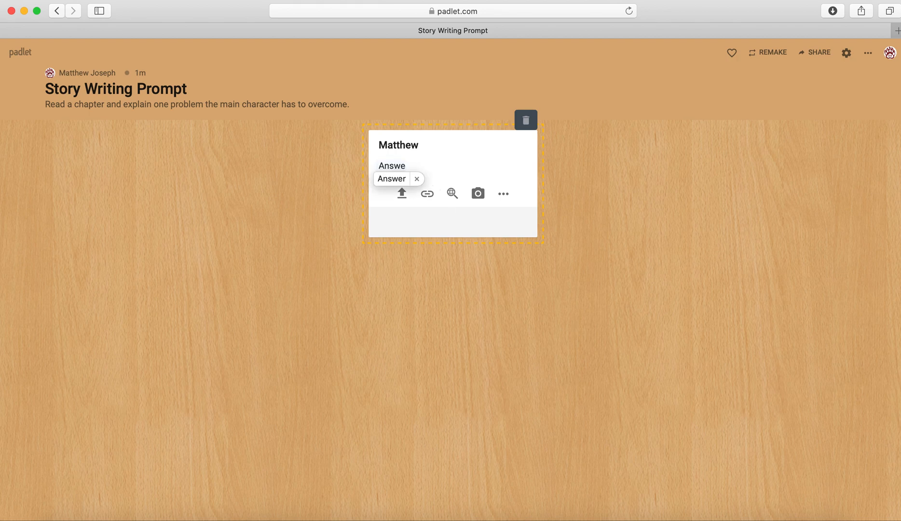
click(397, 177)
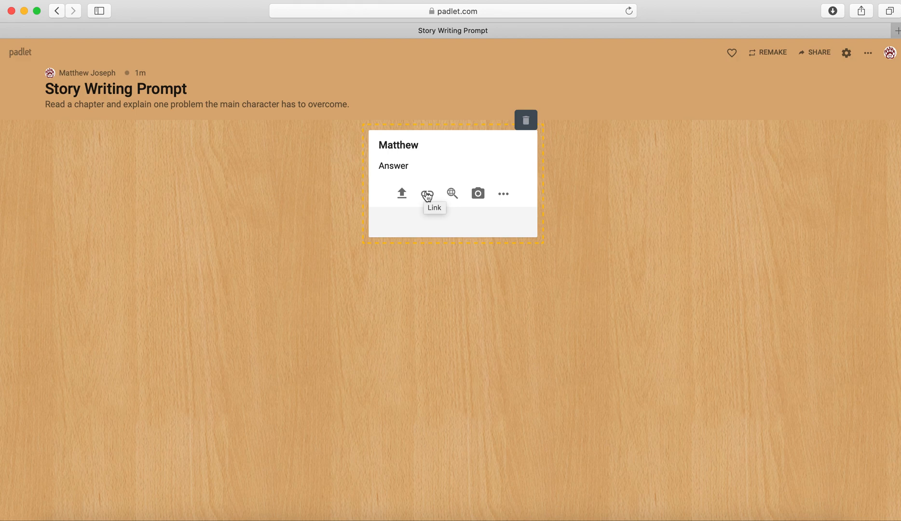
Step: Search Google images for "school" from the post and close the results without attaching one
click(452, 195)
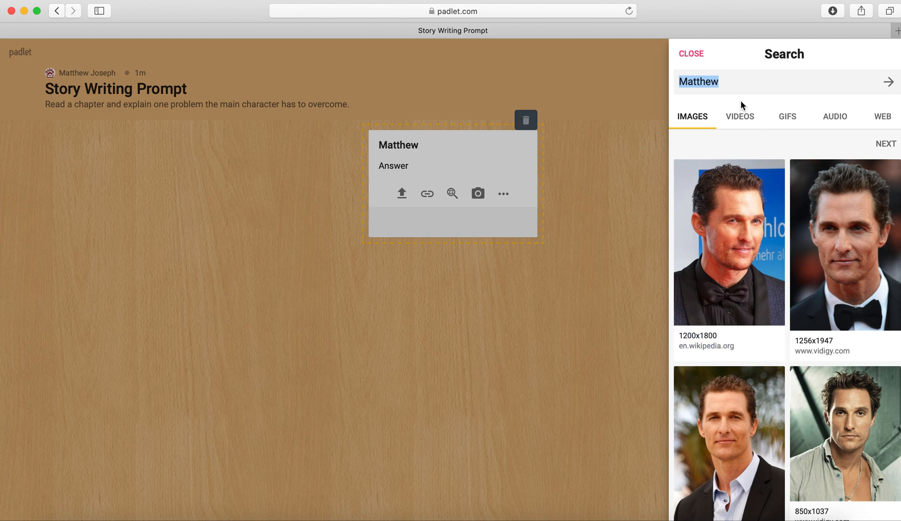
text(school)
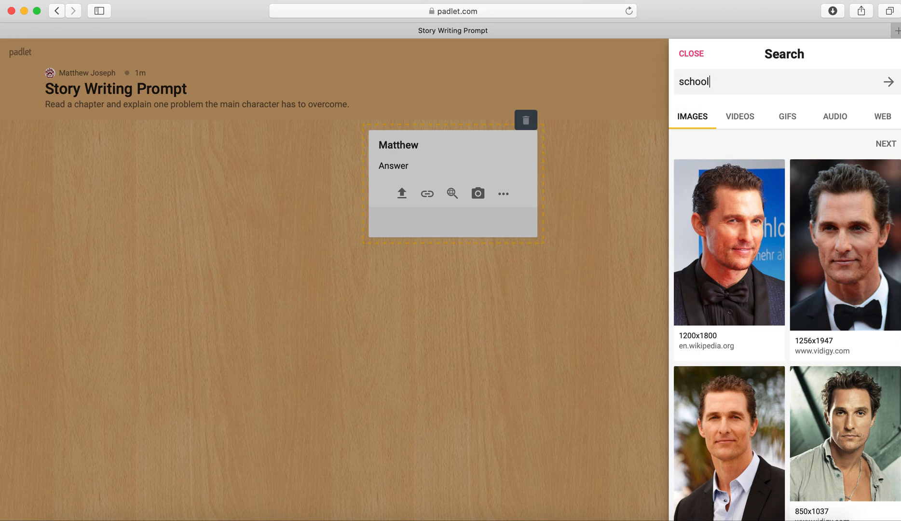
key(Return)
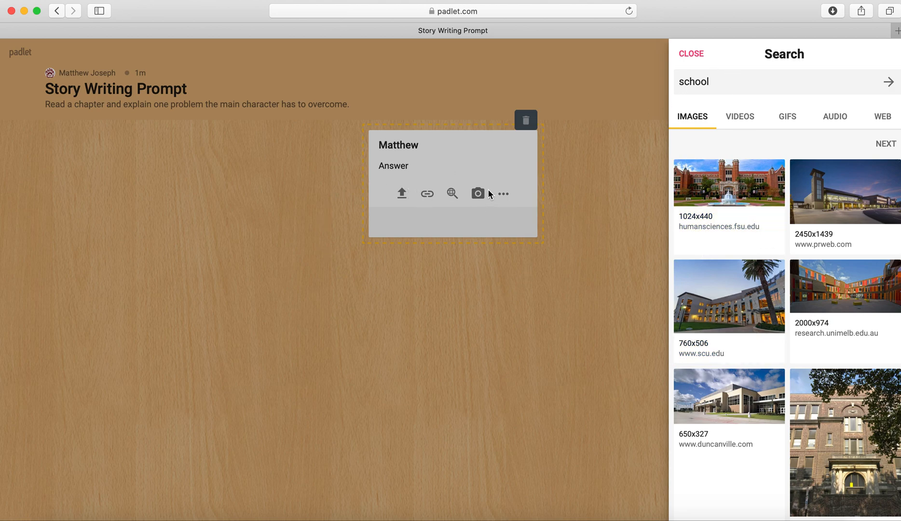
click(697, 56)
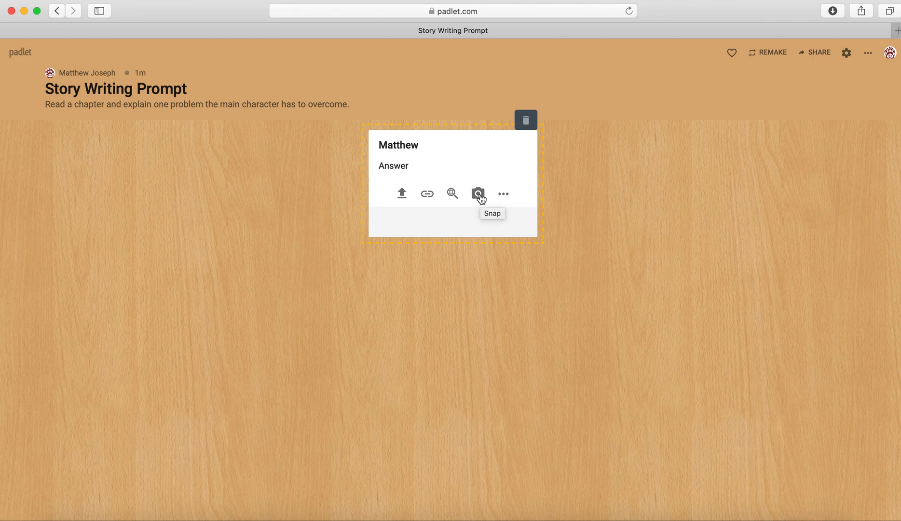
Step: Draw a black freehand outline and a smiley face on the post's drawing canvas, and discard the drawing
click(509, 199)
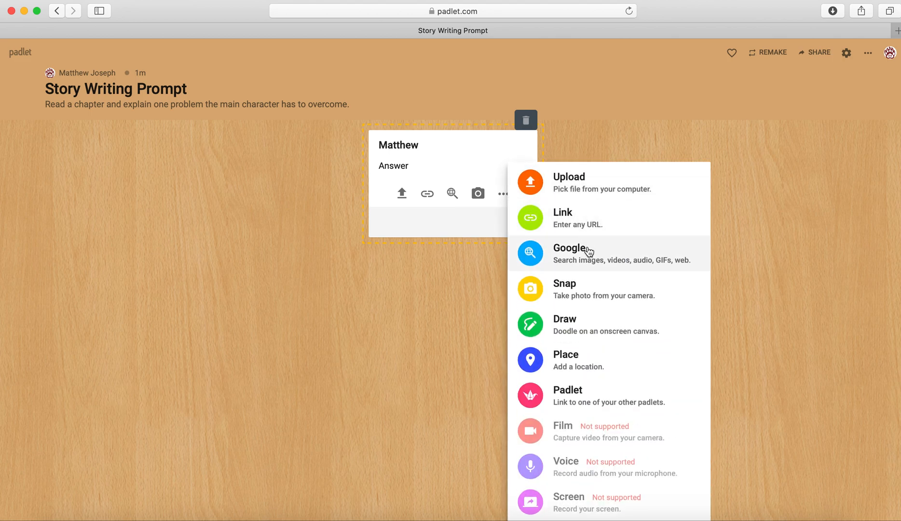
click(597, 332)
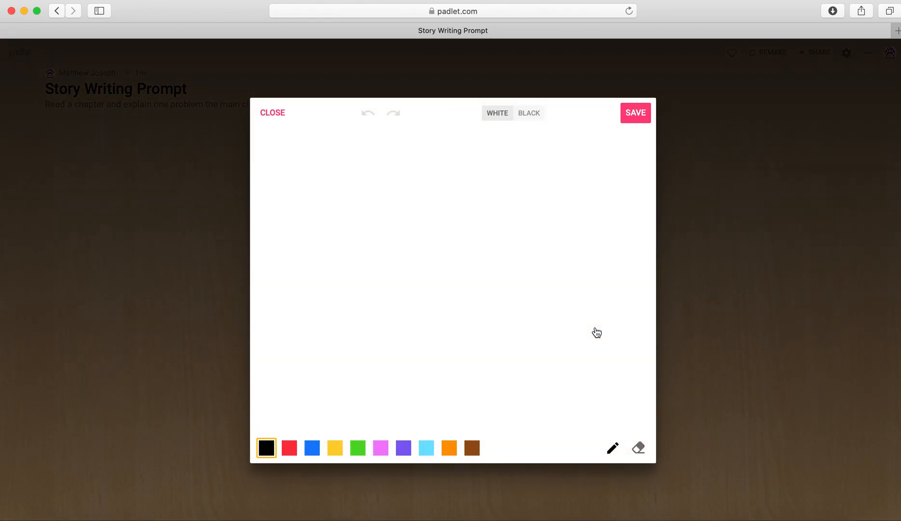
mouse_move(329, 172)
mouse_down()
mouse_move(373, 245)
mouse_move(461, 229)
mouse_move(527, 308)
mouse_move(302, 298)
mouse_move(323, 164)
mouse_move(332, 167)
mouse_up()
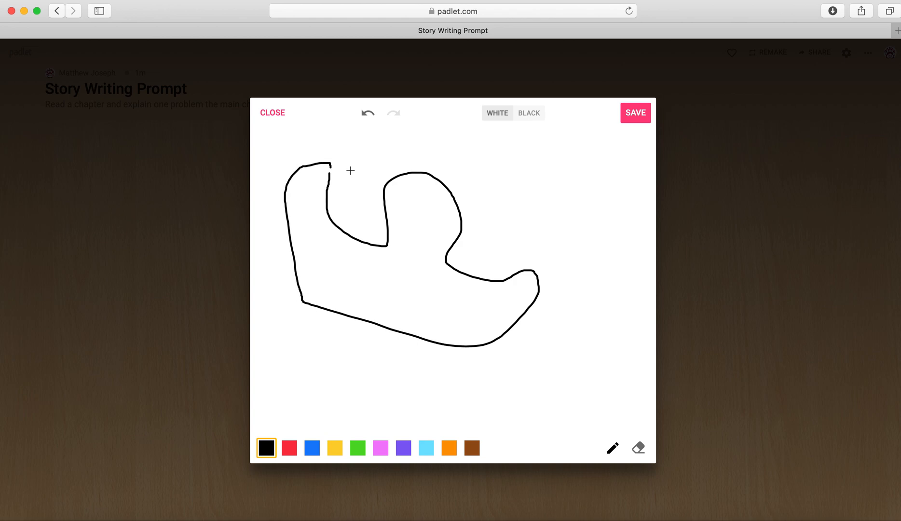
mouse_move(538, 182)
mouse_down()
mouse_move(503, 214)
mouse_move(545, 184)
mouse_move(557, 215)
mouse_move(568, 204)
mouse_up()
click(527, 197)
click(551, 195)
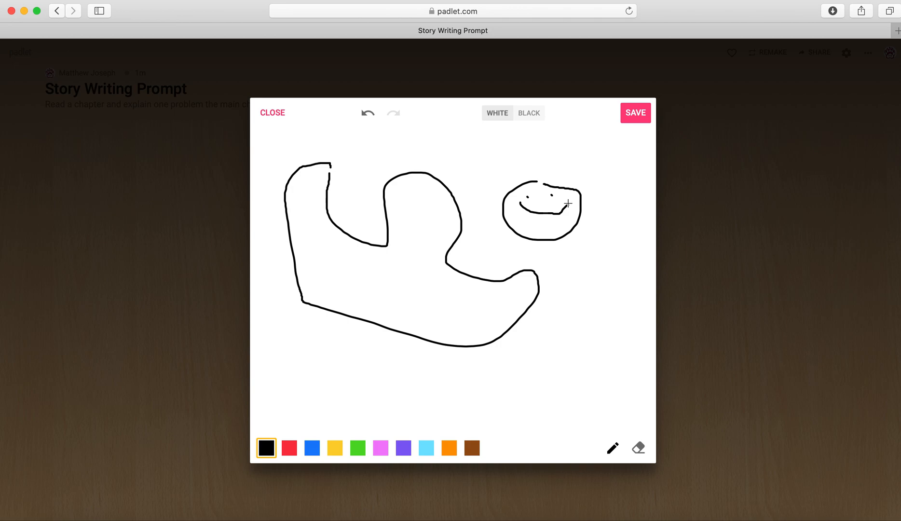
click(272, 115)
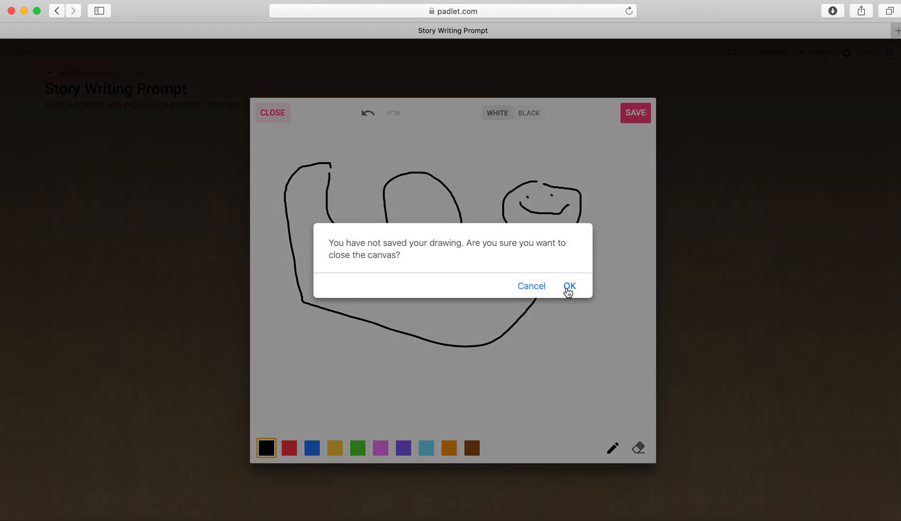
click(568, 287)
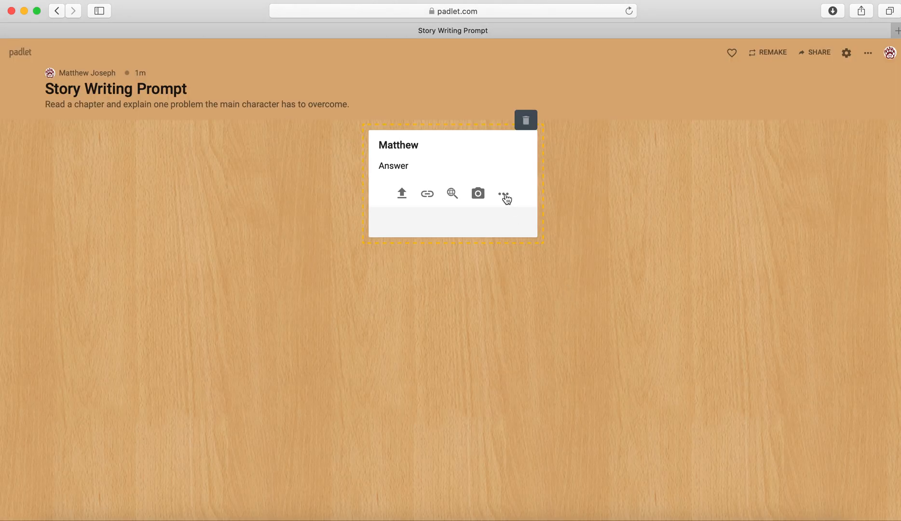
Step: Look up "Boston" on the post's location map and close the map without saving
click(503, 195)
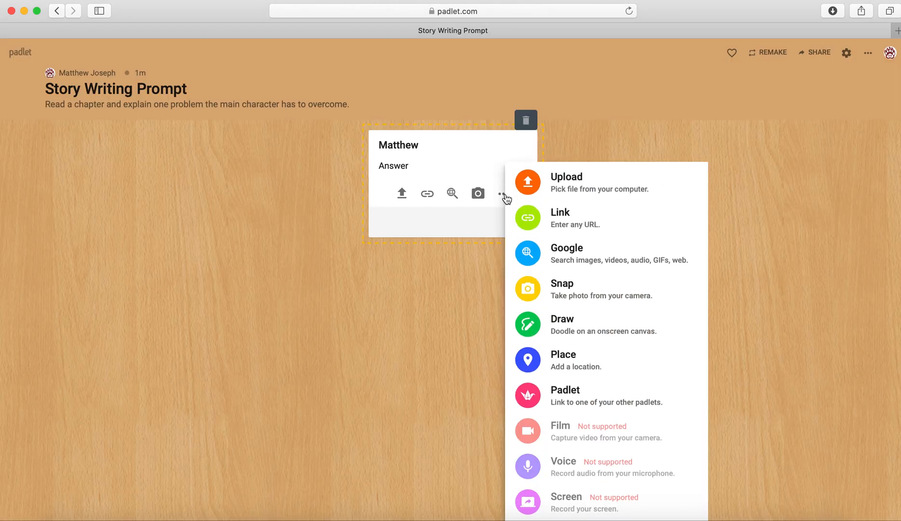
click(574, 362)
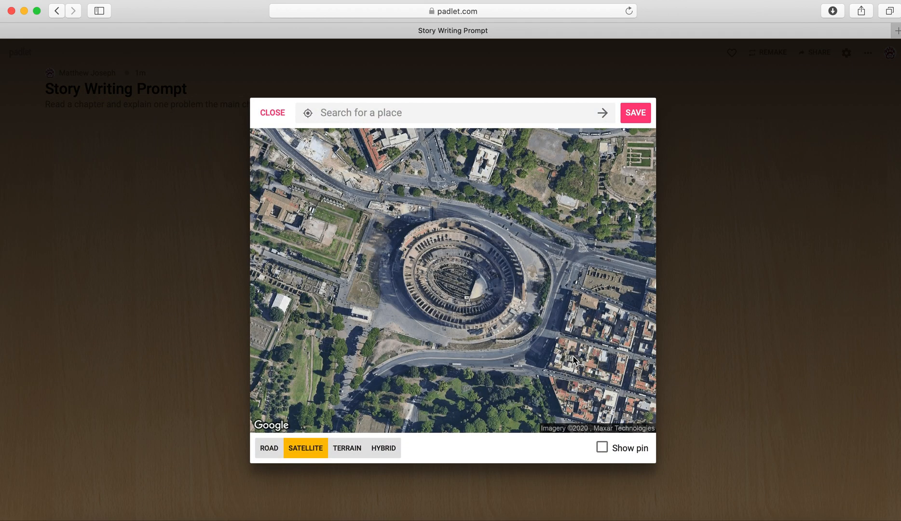
text(Boston)
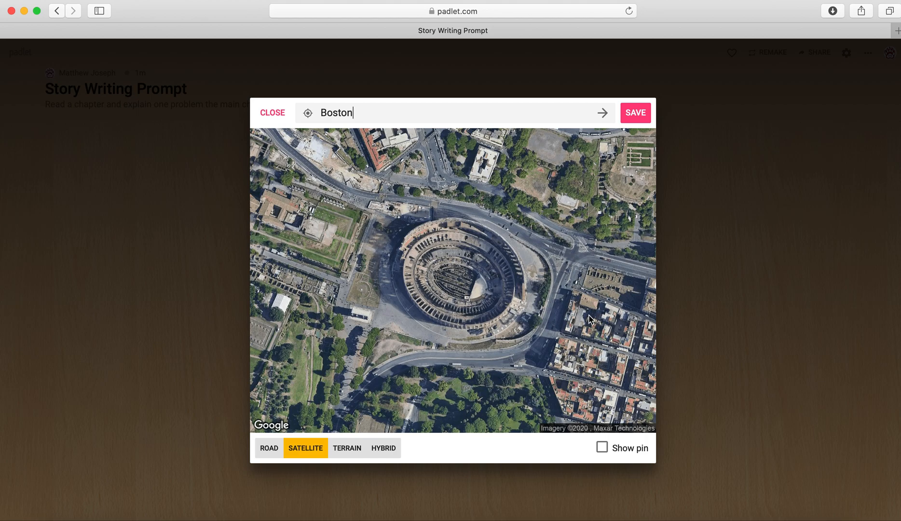
click(600, 118)
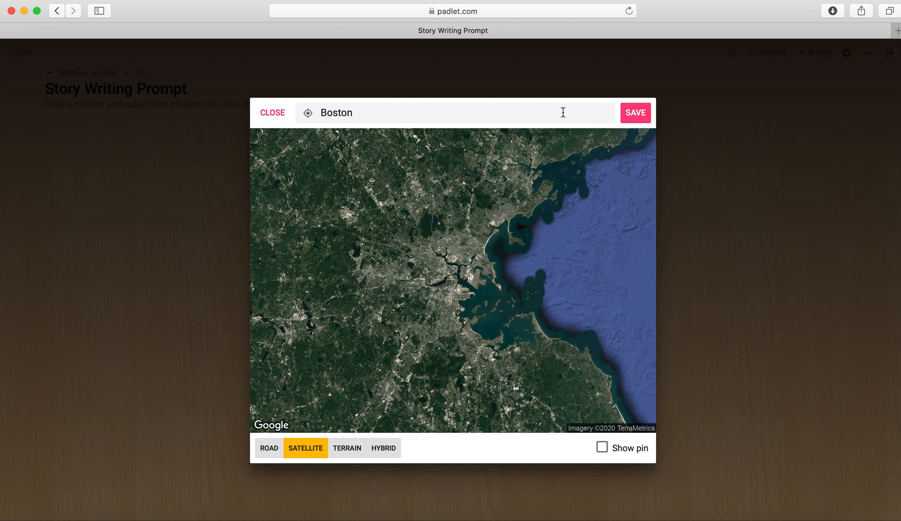
click(282, 120)
click(504, 194)
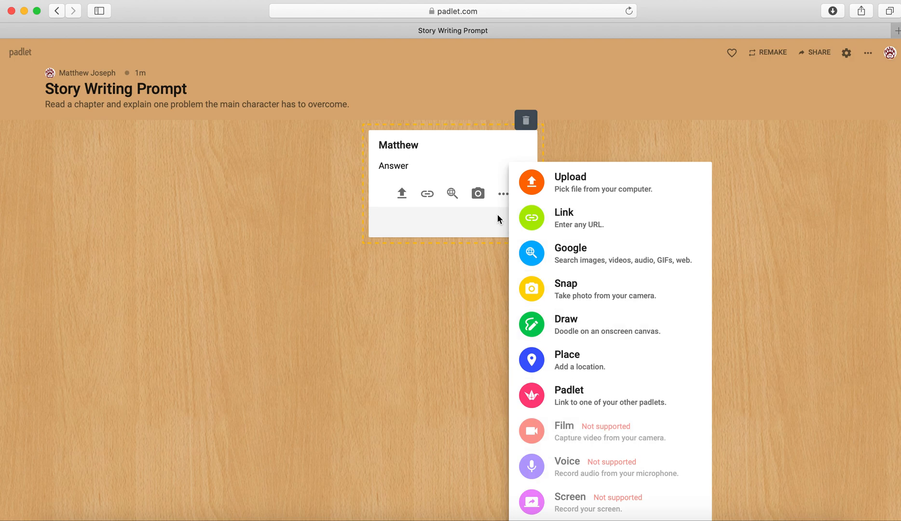
click(450, 192)
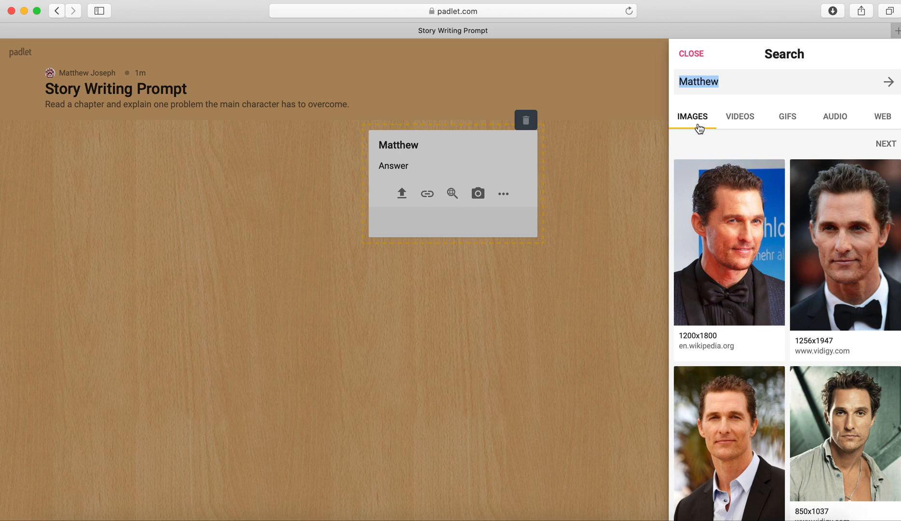
text(School)
key(Return)
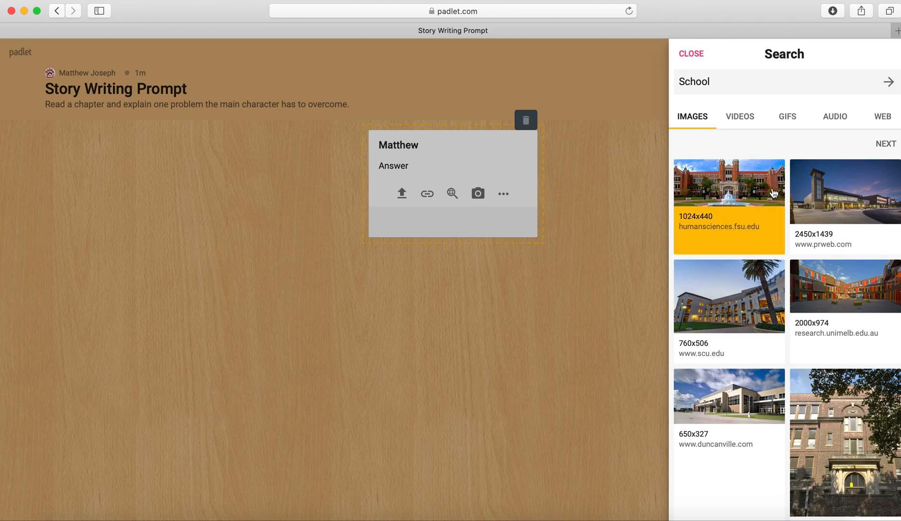
click(849, 193)
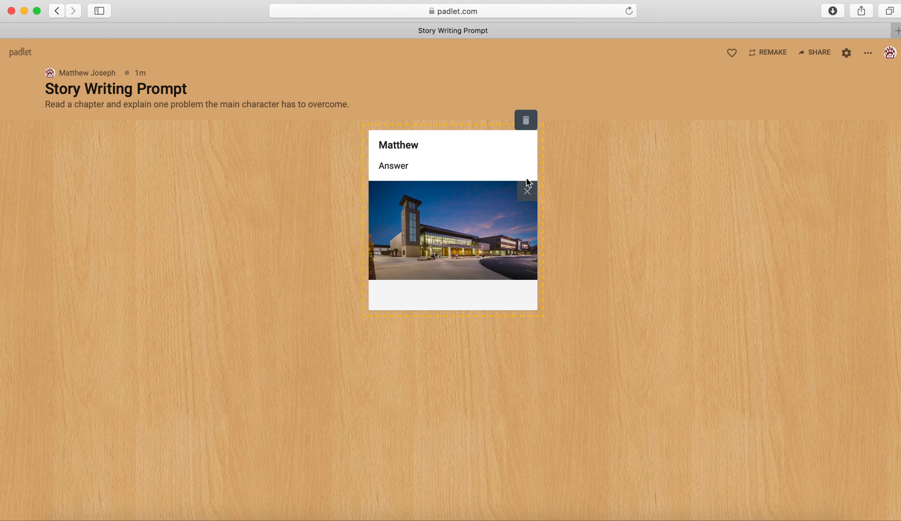
click(588, 213)
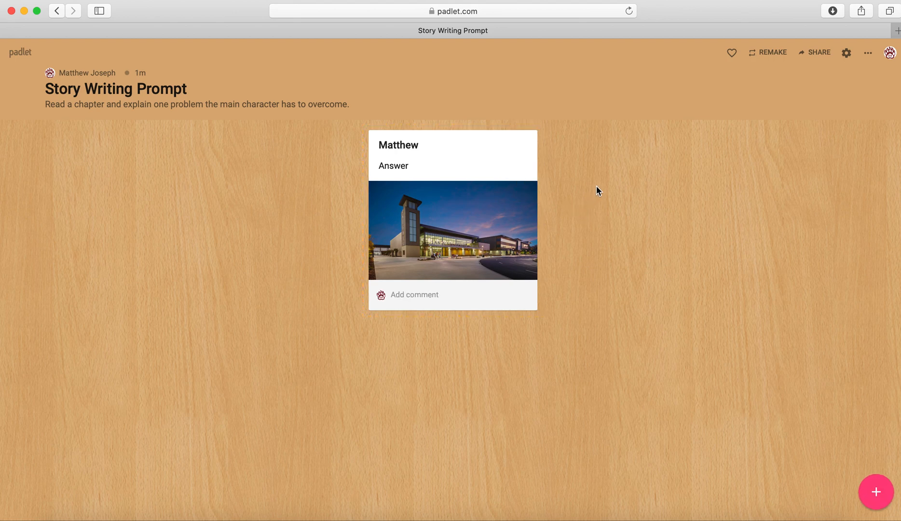
Step: Draft the comment "Turn on comments" on the post with the school picture
mouse_move(485, 212)
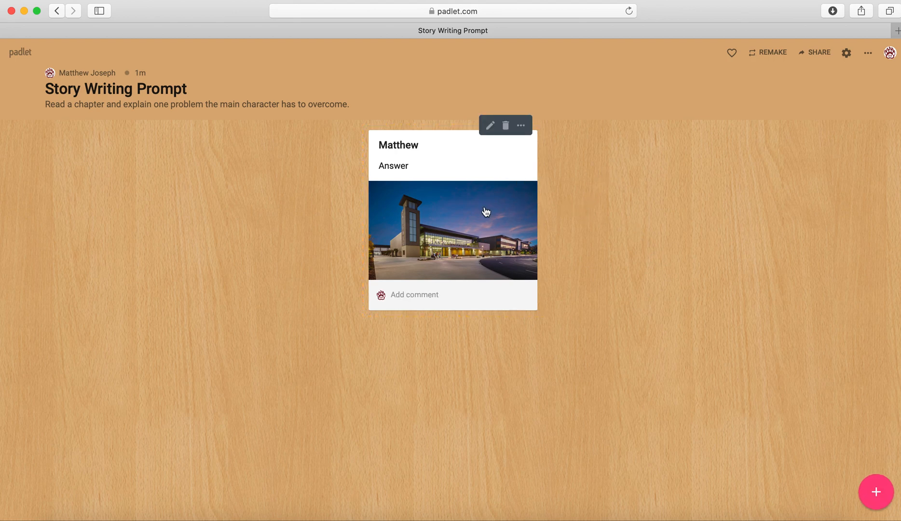
click(400, 299)
text(Turn on comments)
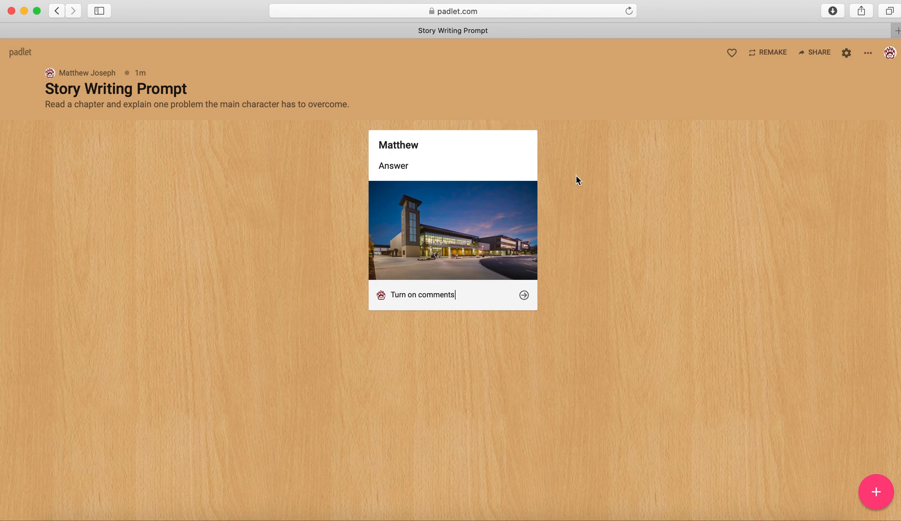
mouse_move(531, 165)
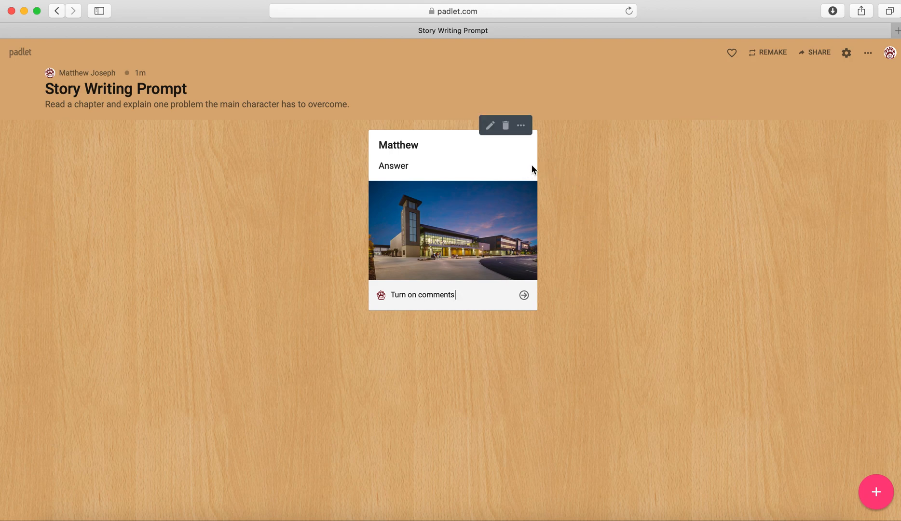
click(490, 126)
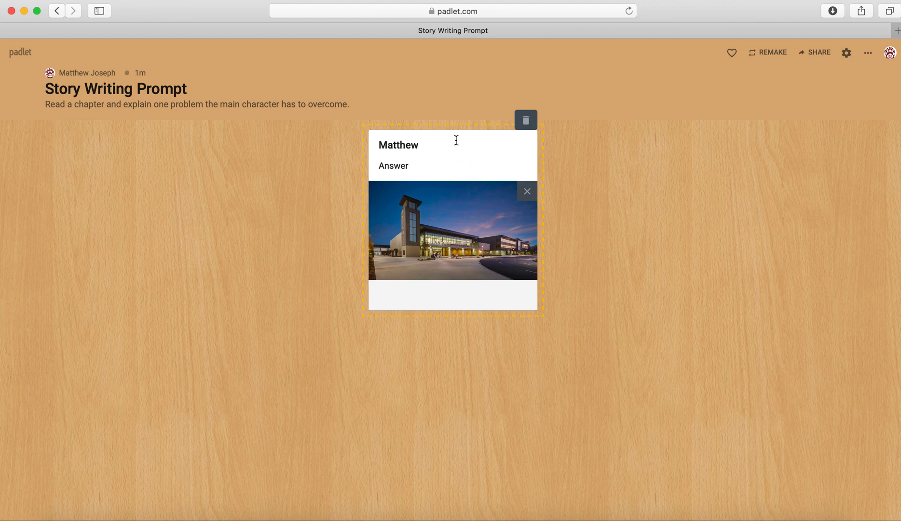
click(572, 178)
Step: Change the background colour of the school picture post to pink
mouse_move(505, 155)
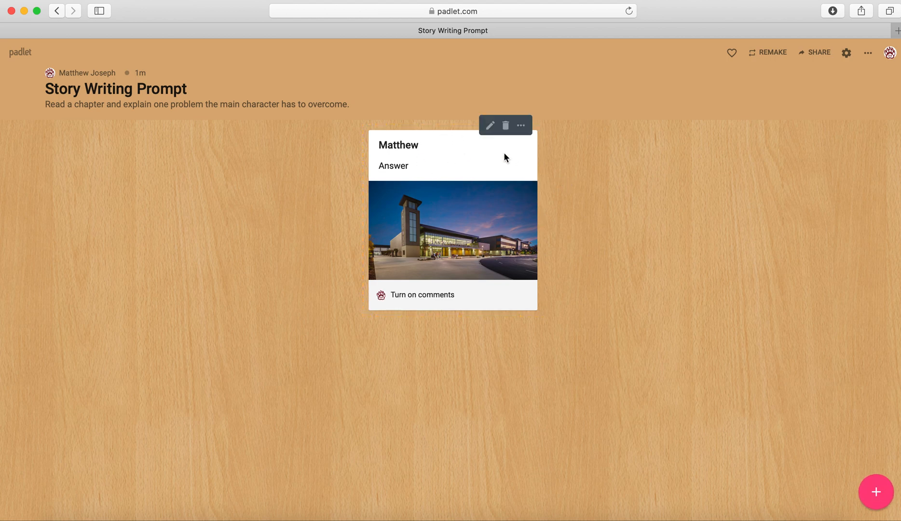
click(521, 127)
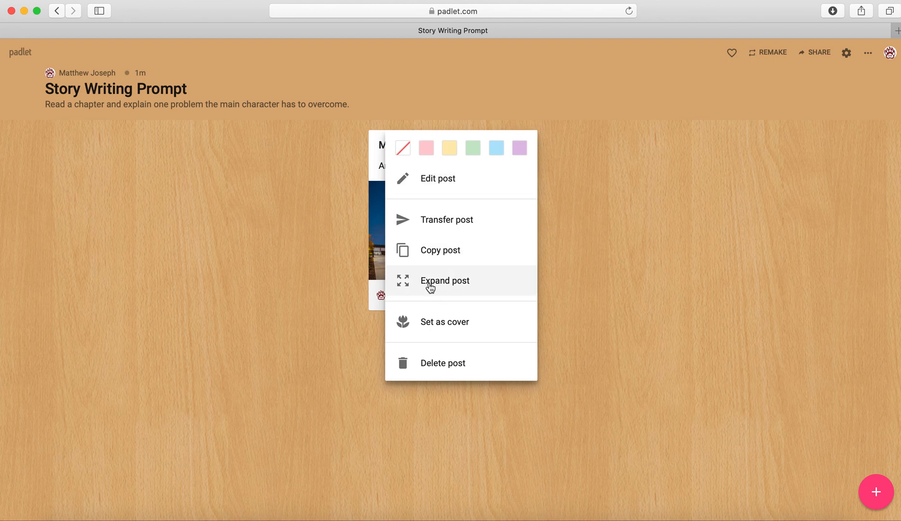
click(428, 151)
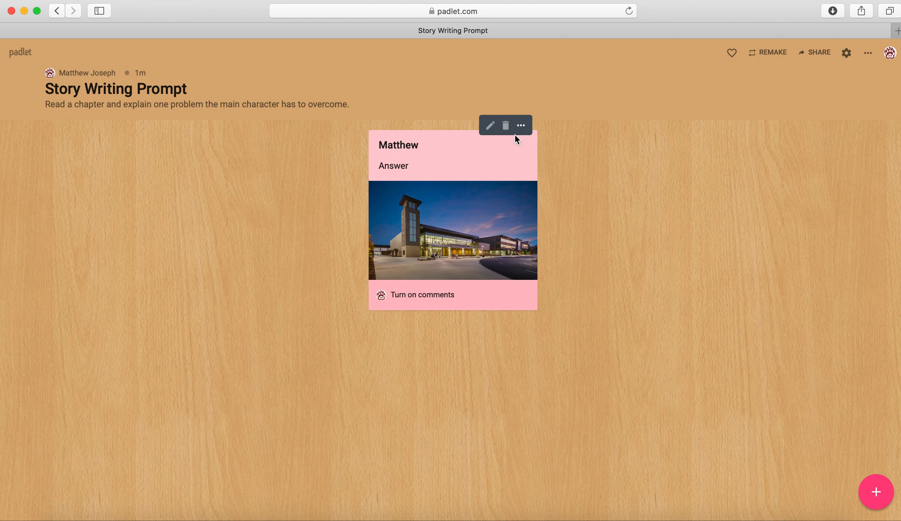
Step: Format the text "Answer" in the pink post as a bold, highlighted bullet point
click(412, 168)
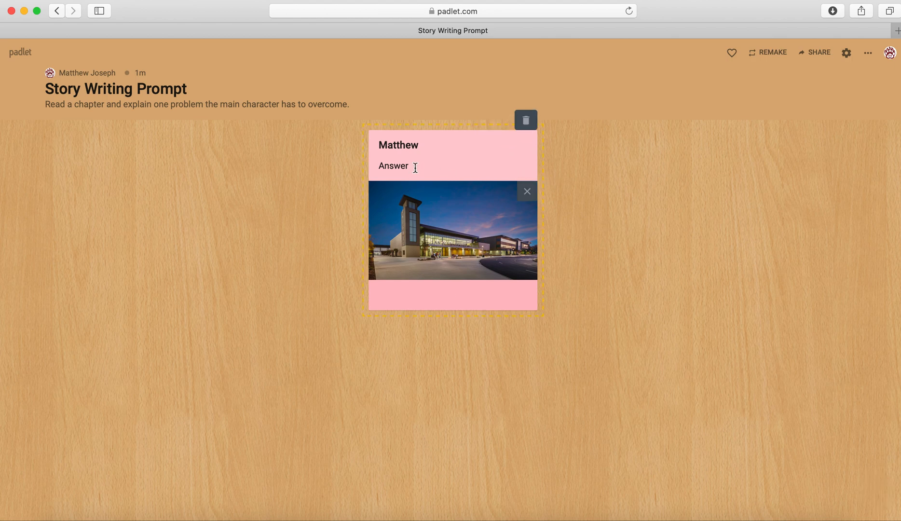
drag(412, 167, 376, 166)
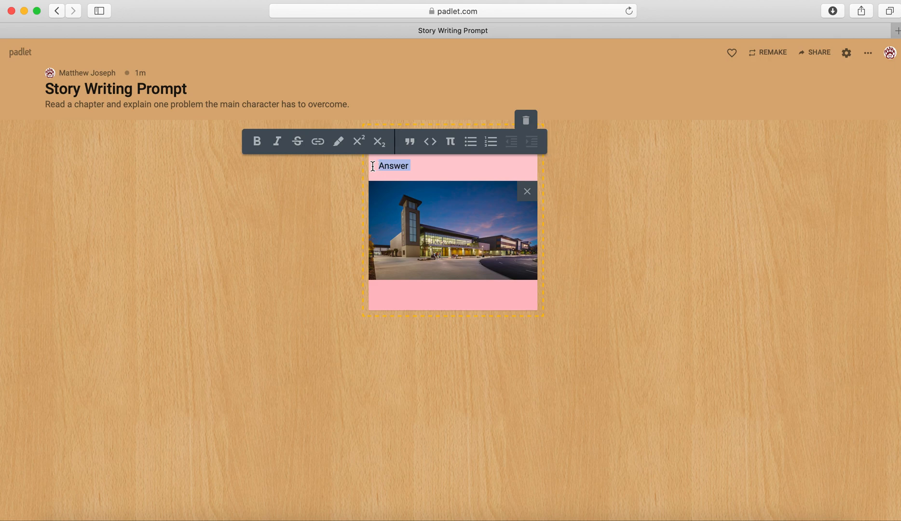
click(471, 142)
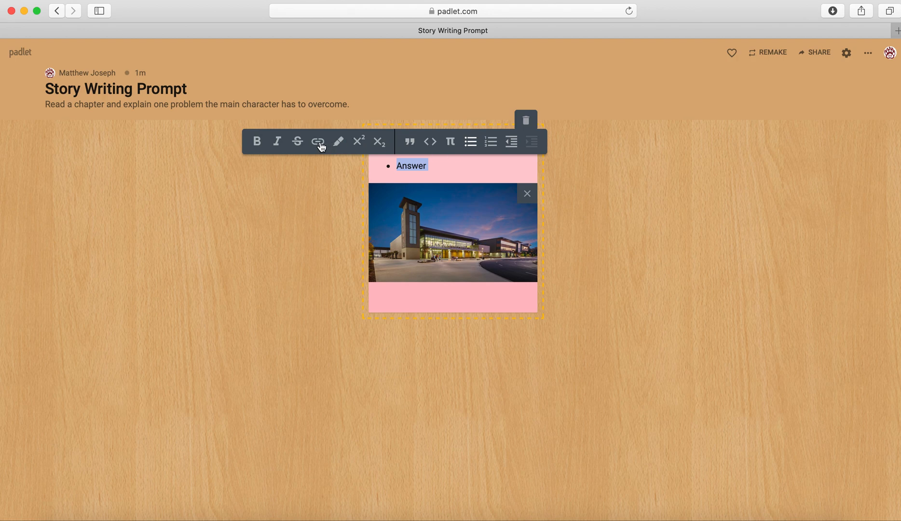
click(260, 142)
click(338, 143)
Step: Add a second bullet reading "Answer 2" to the pink post and finish editing it
click(449, 165)
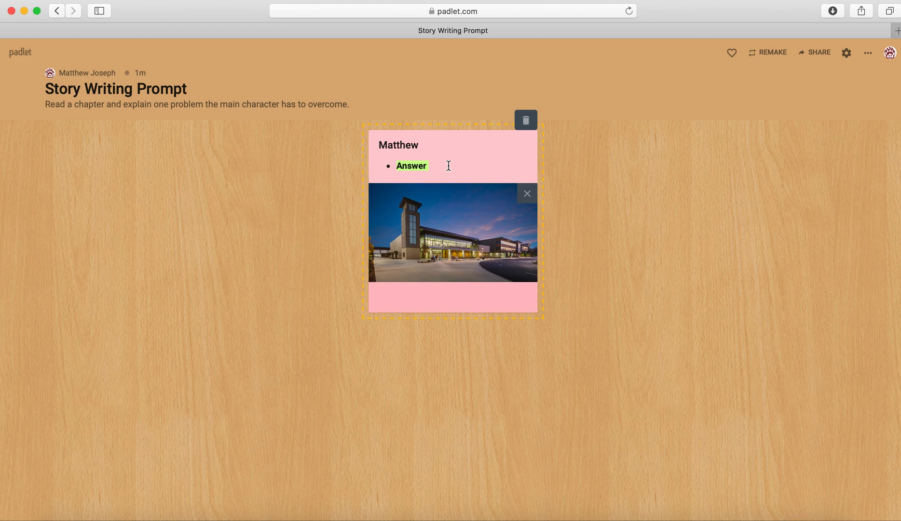
key(Return)
text(Answer 2)
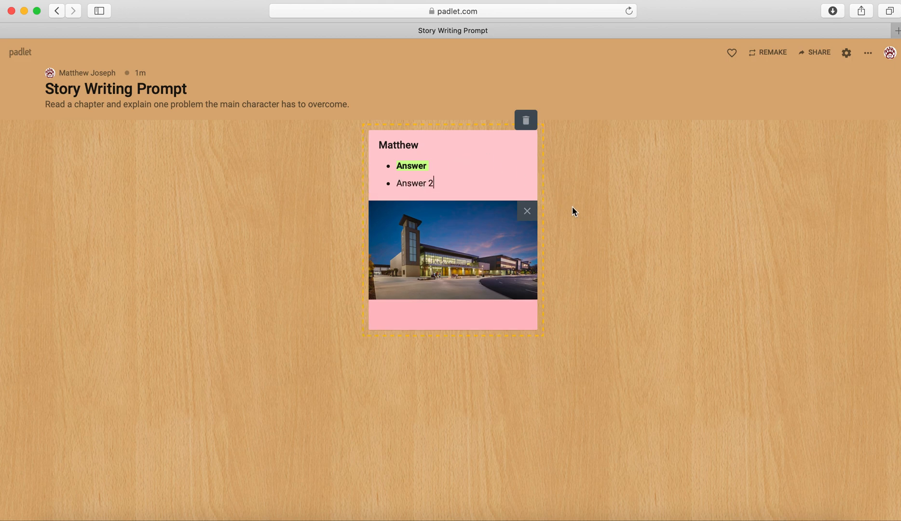
click(591, 196)
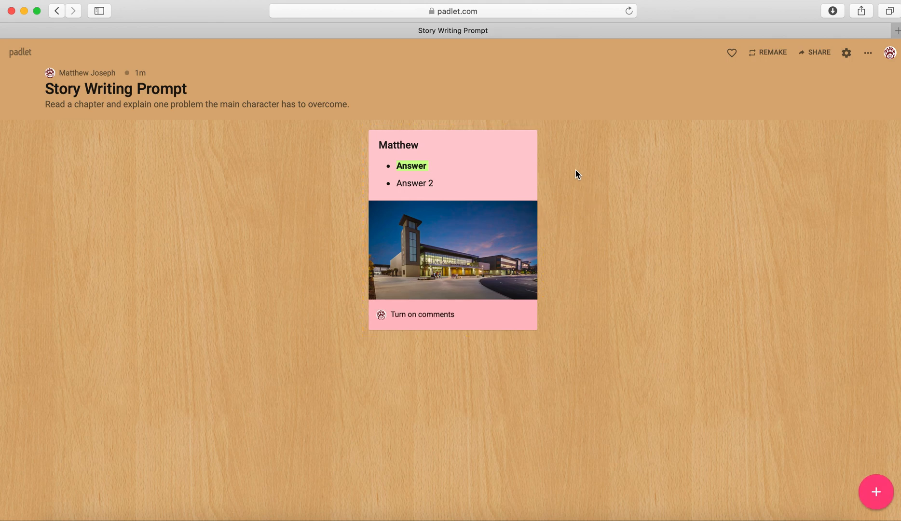
Step: Add a second post to the wall with a first name as its title and "Answer" as its text
drag(497, 173, 137, 255)
click(872, 483)
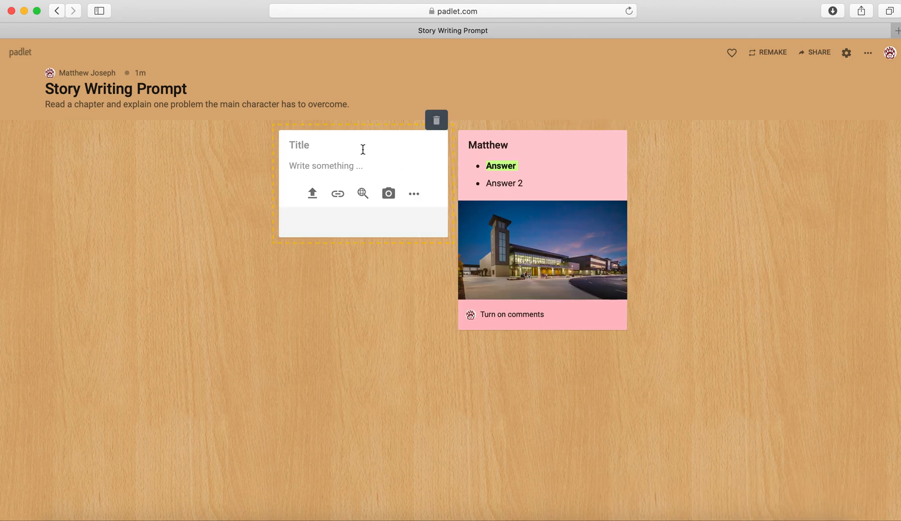
text(Beth)
click(328, 168)
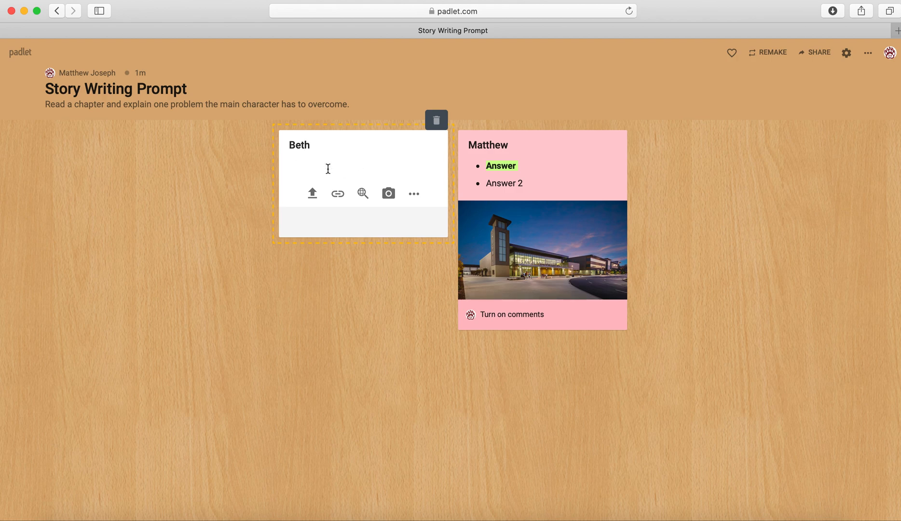
text(Answer)
click(352, 287)
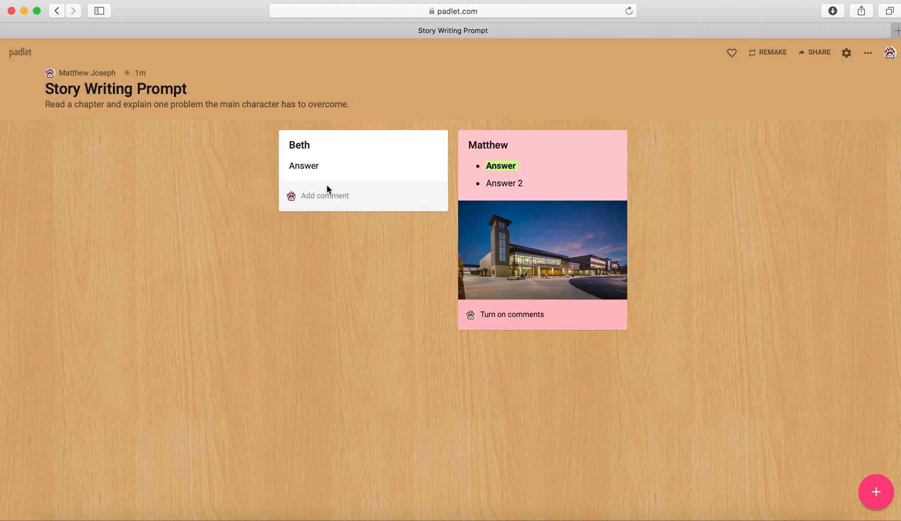
click(352, 170)
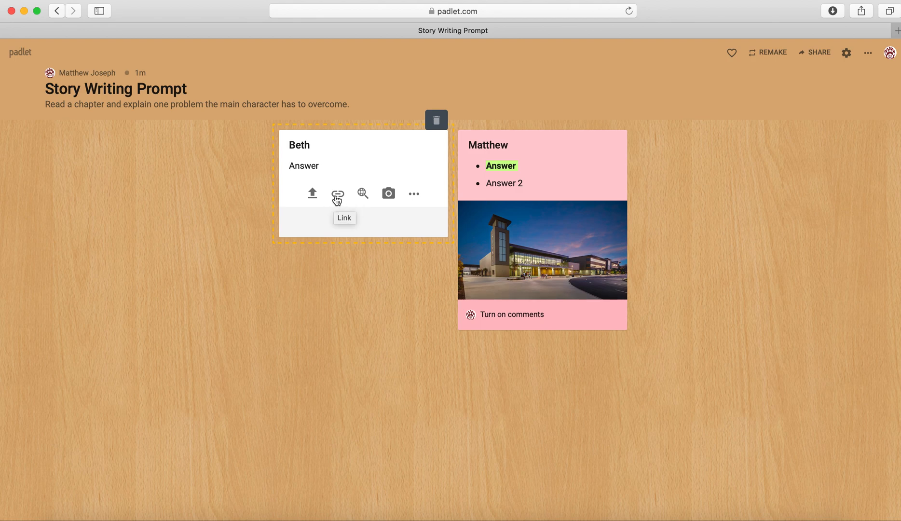
click(383, 288)
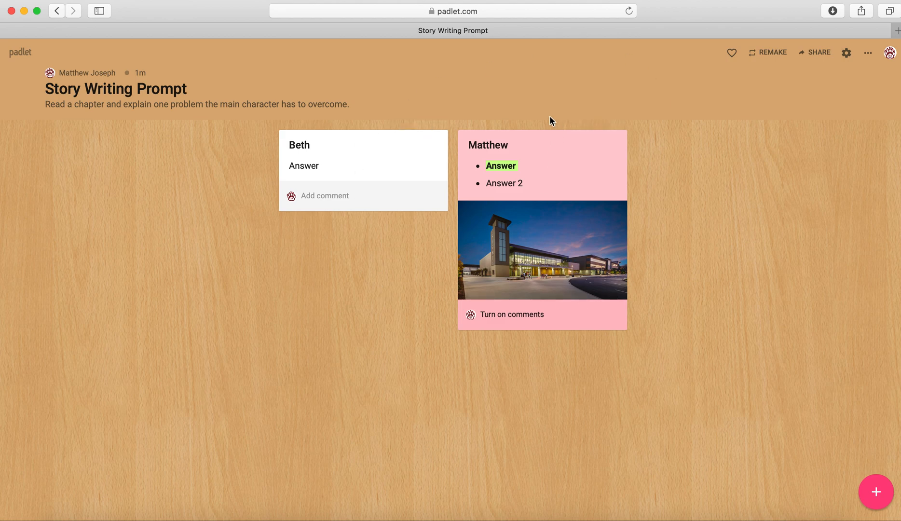
Step: Change the padlet's format to Shelf
mouse_move(526, 252)
click(869, 55)
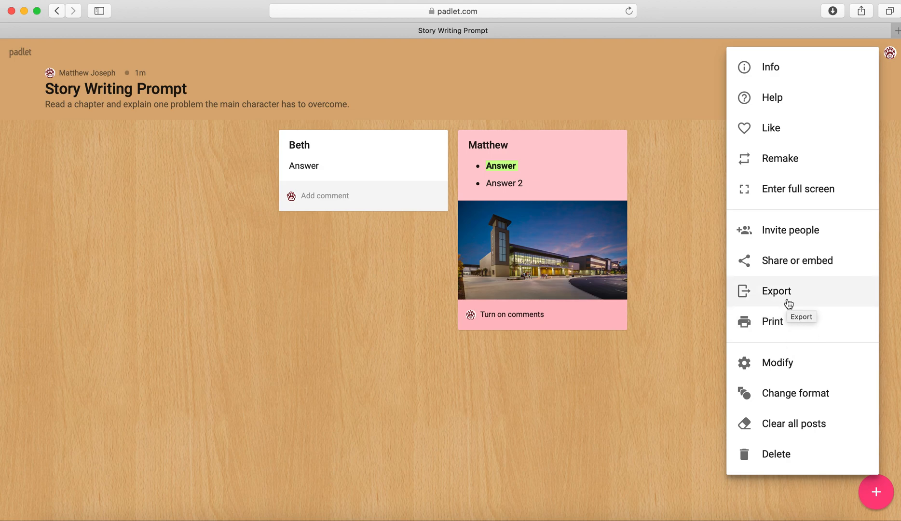
click(789, 397)
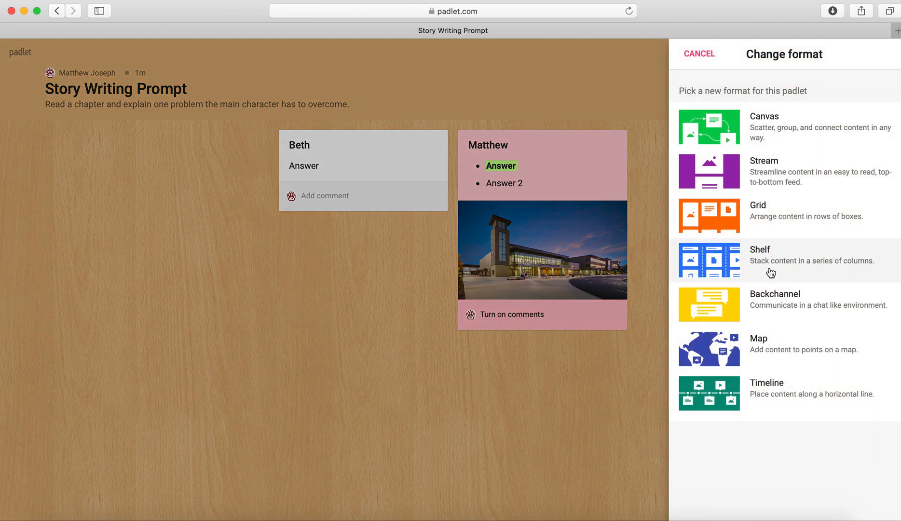
click(771, 273)
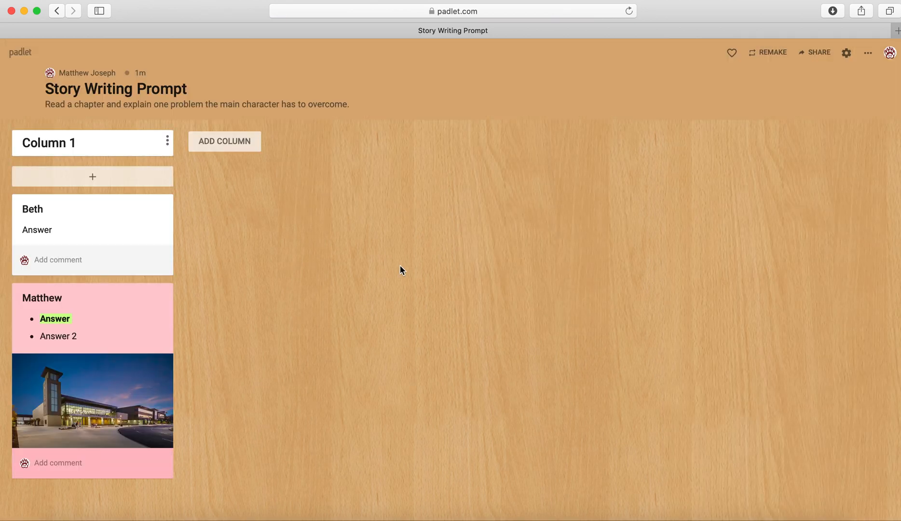
Step: Rename the first column "Main Characters" and save it
mouse_move(175, 274)
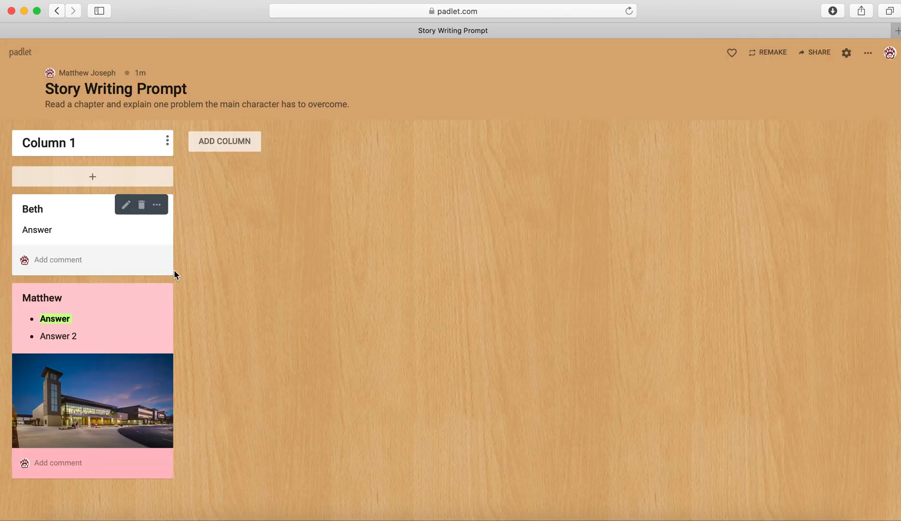
click(74, 143)
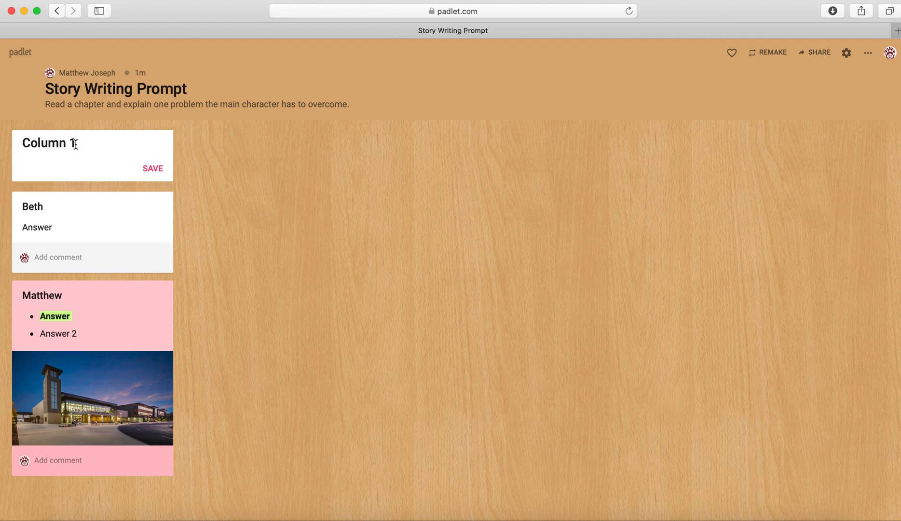
drag(79, 144, 17, 141)
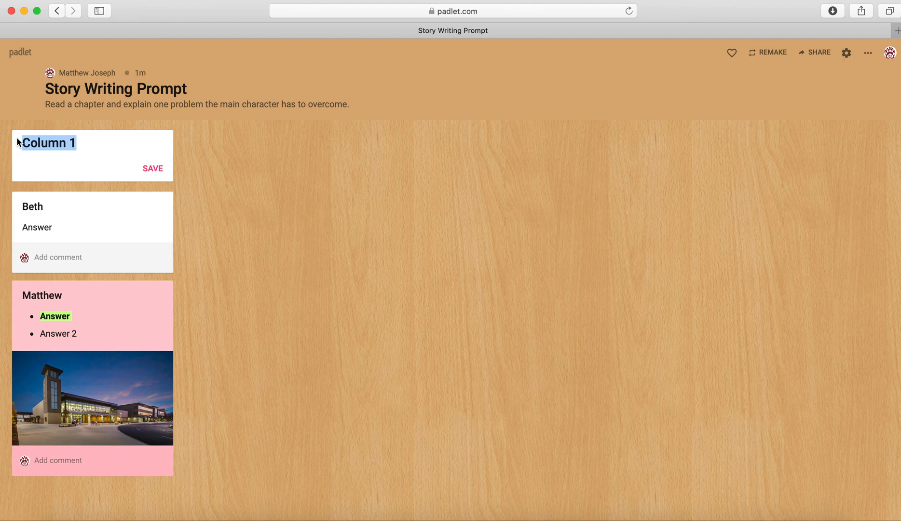
text(Main )
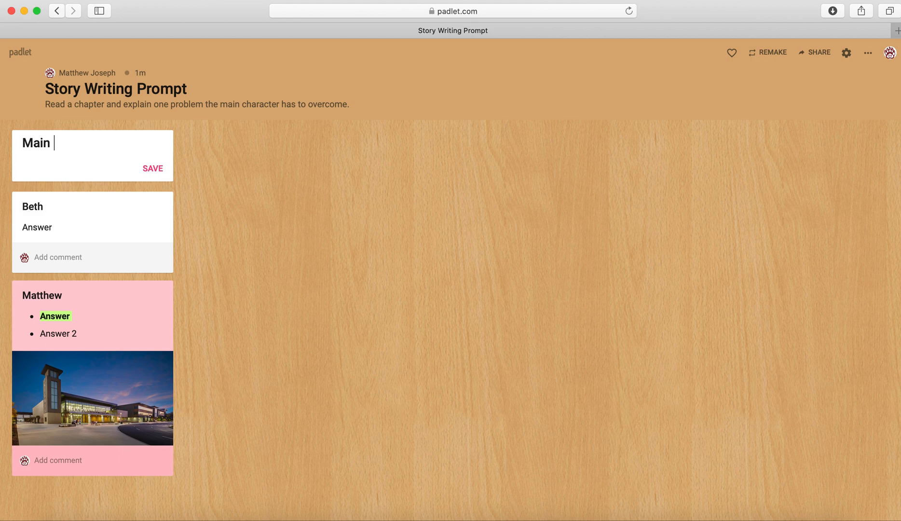
text(Characters)
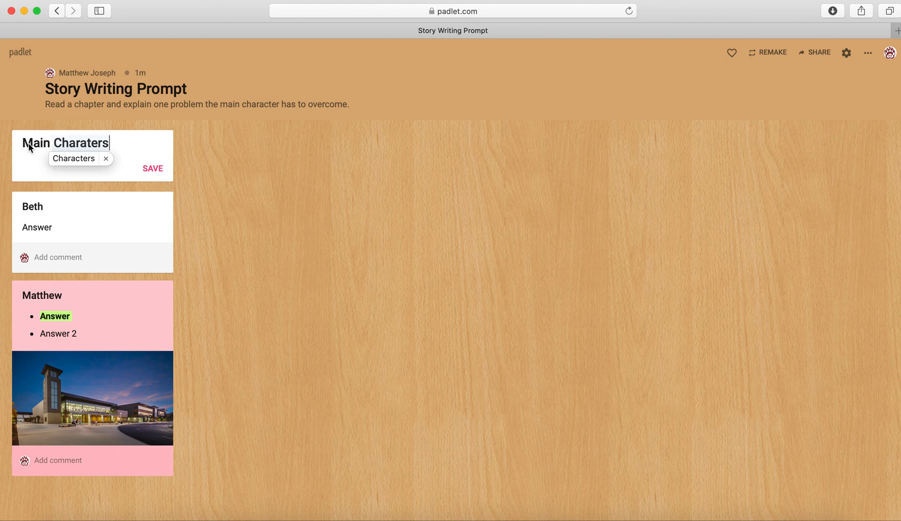
key(Return)
Step: Add a second column named "Settings" beside the Main Characters column
scroll(110, 293, down, 2)
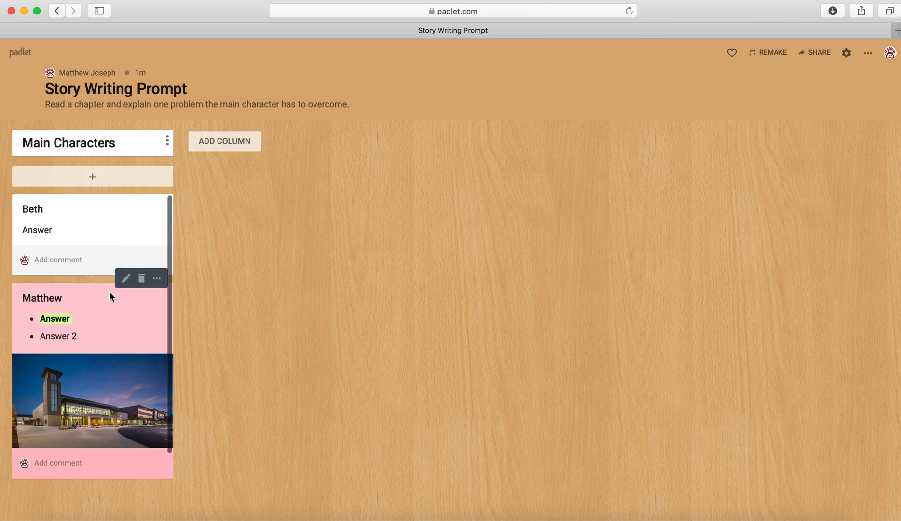
scroll(110, 292, up, 2)
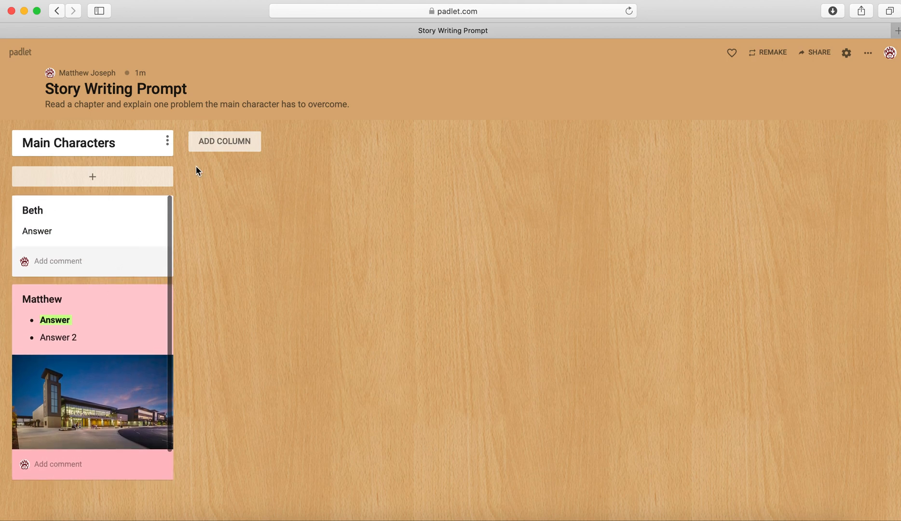
click(222, 142)
text(Settings)
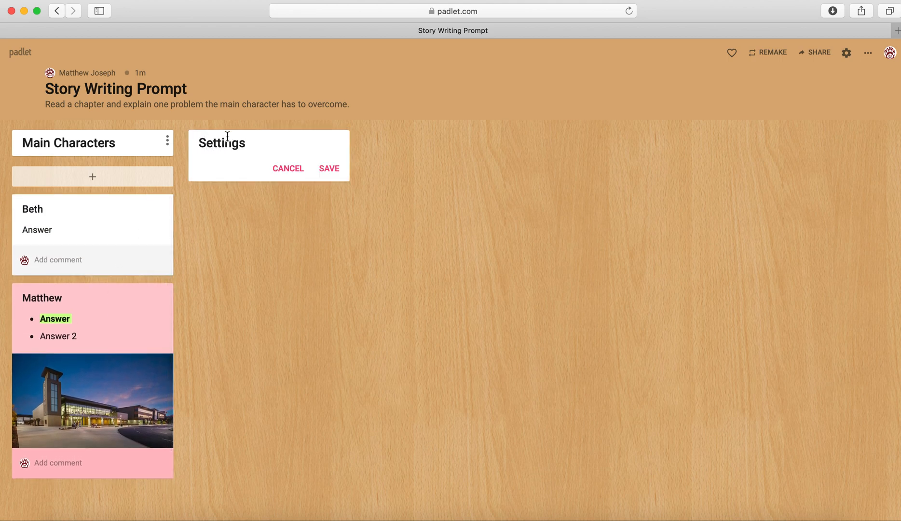
key(Return)
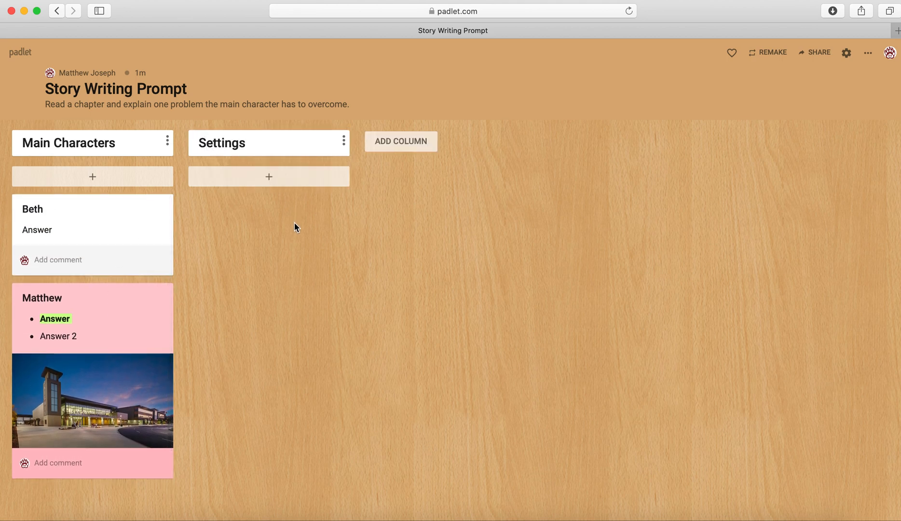
Step: Add a post titled "Boston" under Settings, with a character's first name followed by "went to college in Boston" as its text
click(269, 179)
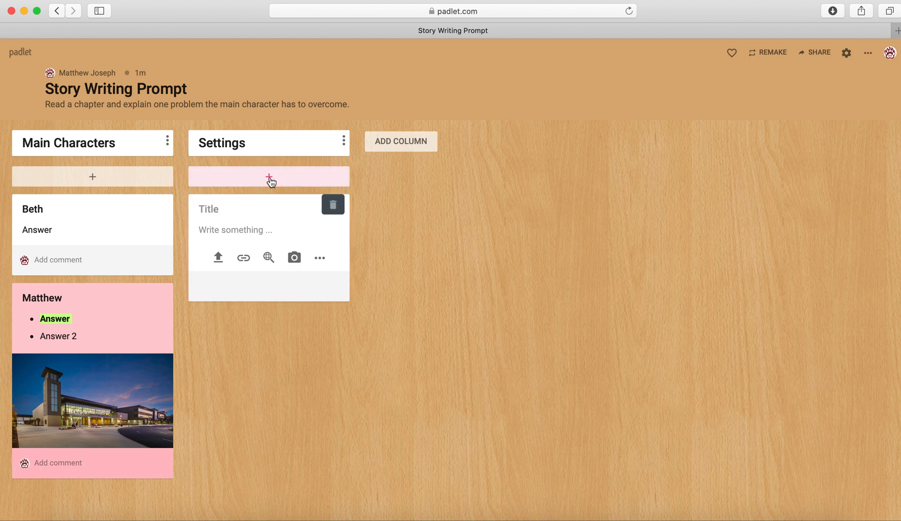
text(Boston)
click(225, 232)
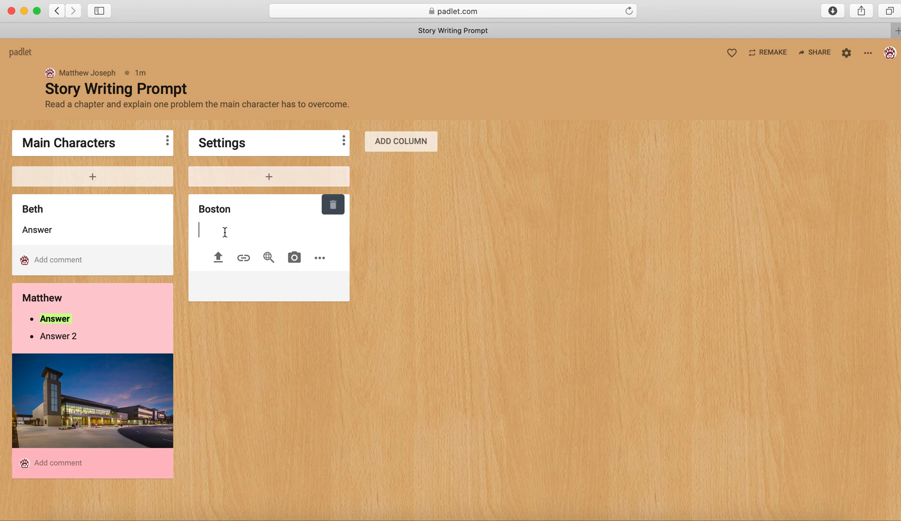
text(Beth went to college )
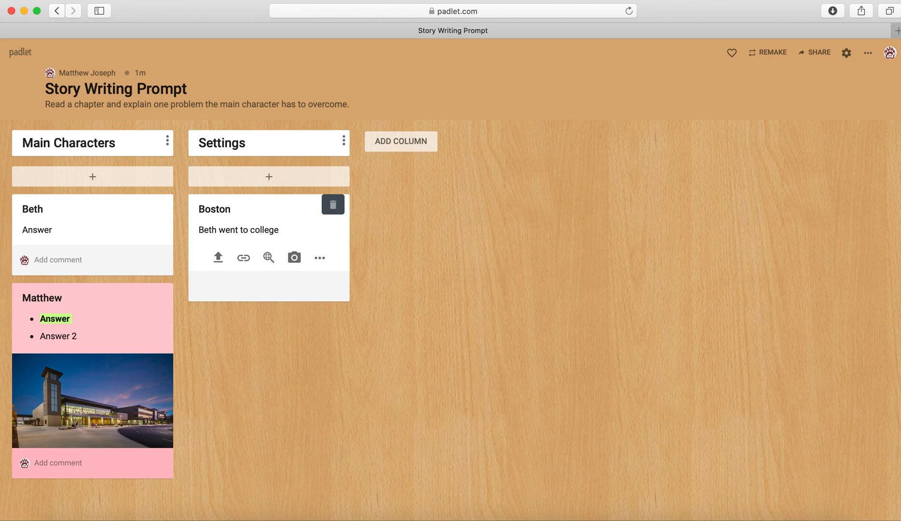
text(in Boston)
Step: Try attaching a campus photo from an image search for "Boston College" to the Boston post, and remove it again
click(268, 258)
click(731, 81)
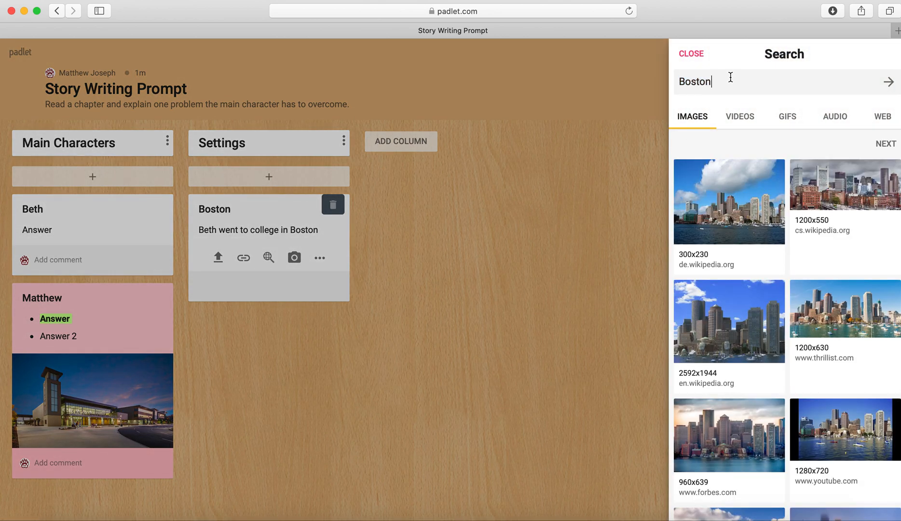
text(College)
key(Return)
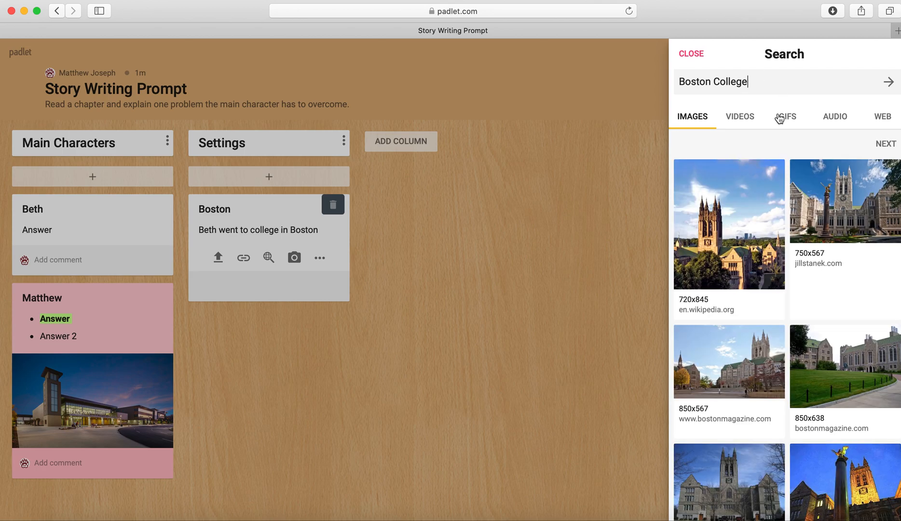
click(854, 203)
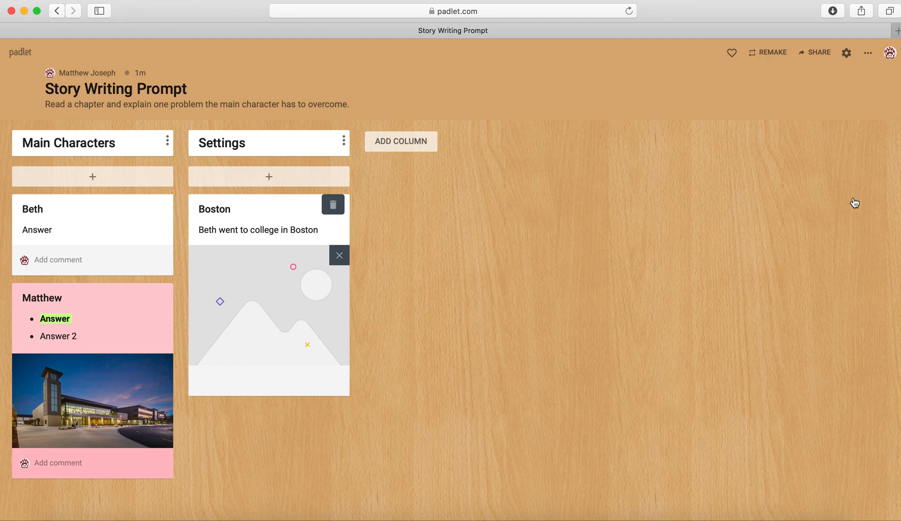
click(335, 263)
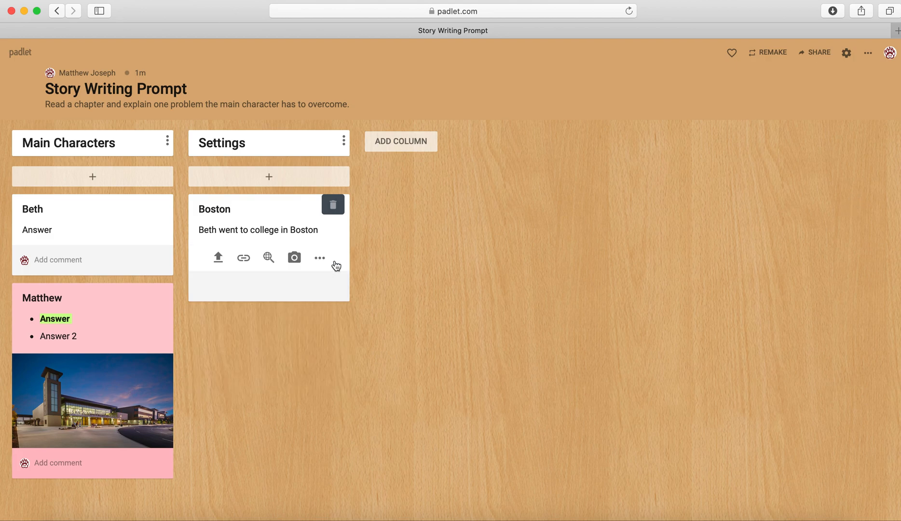
Step: Attach the en.wikipedia.org Boston skyline photo from the image search to the Boston post
click(268, 258)
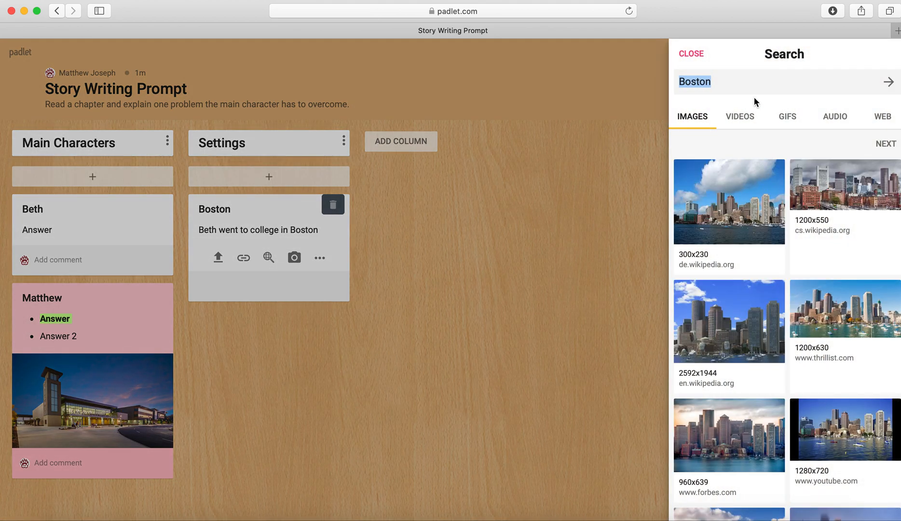
click(742, 83)
click(712, 353)
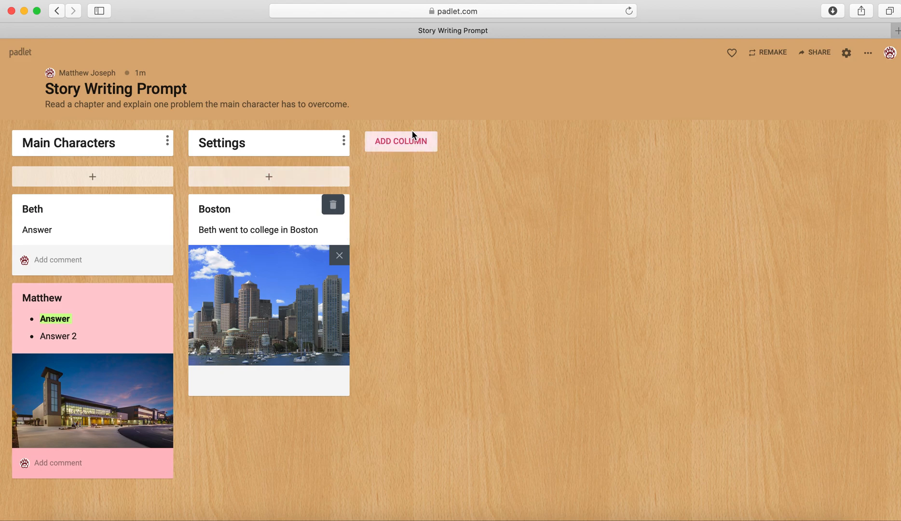
mouse_move(114, 332)
click(868, 55)
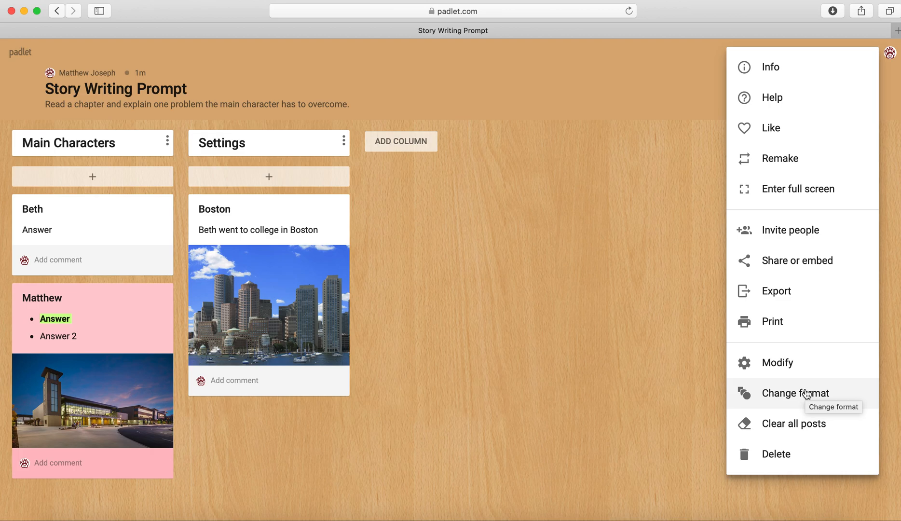
click(711, 292)
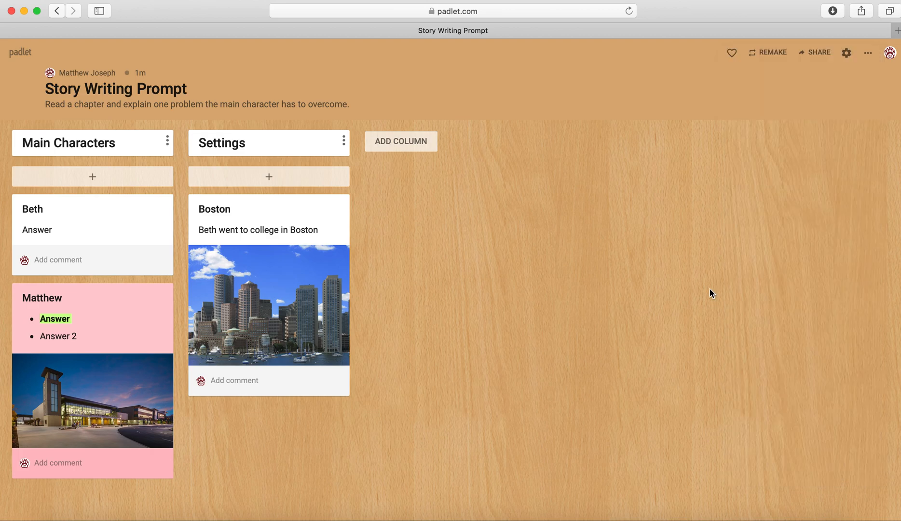
Step: Display the QR code from the padlet's sharing options and close the code
click(812, 54)
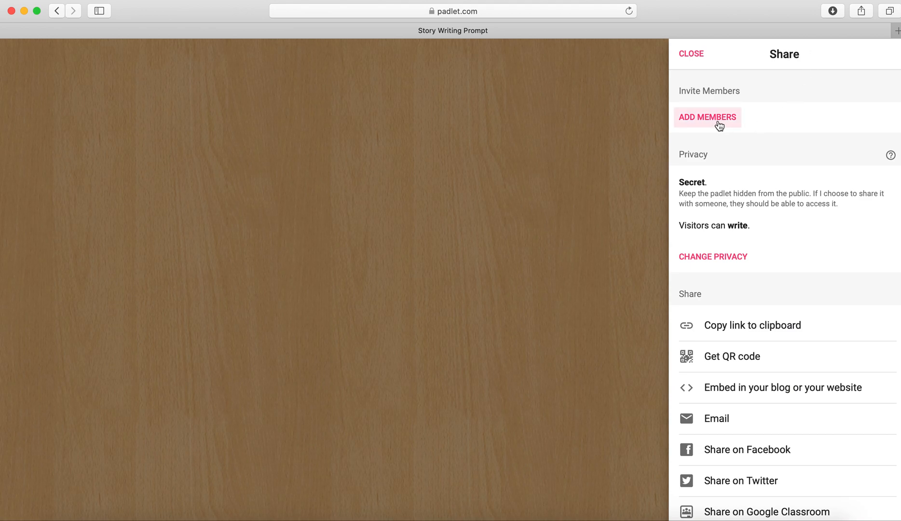
scroll(754, 232, down, 1)
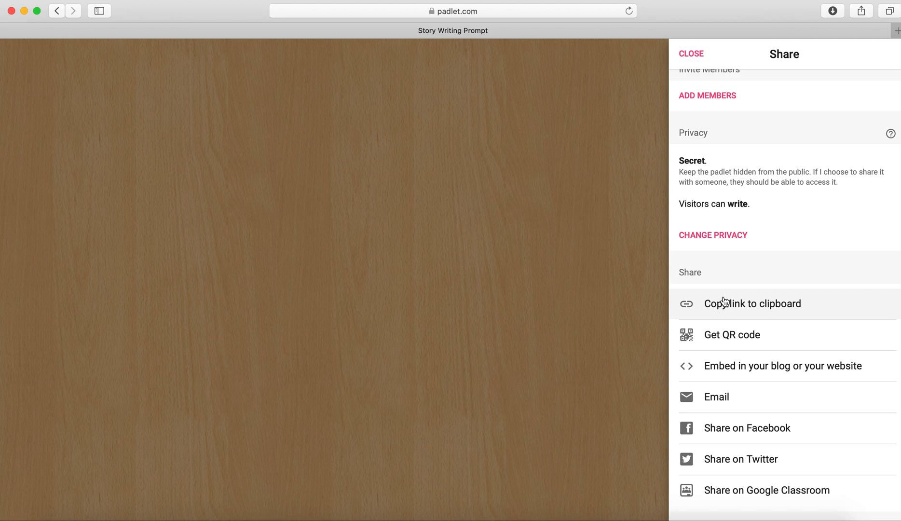
click(783, 335)
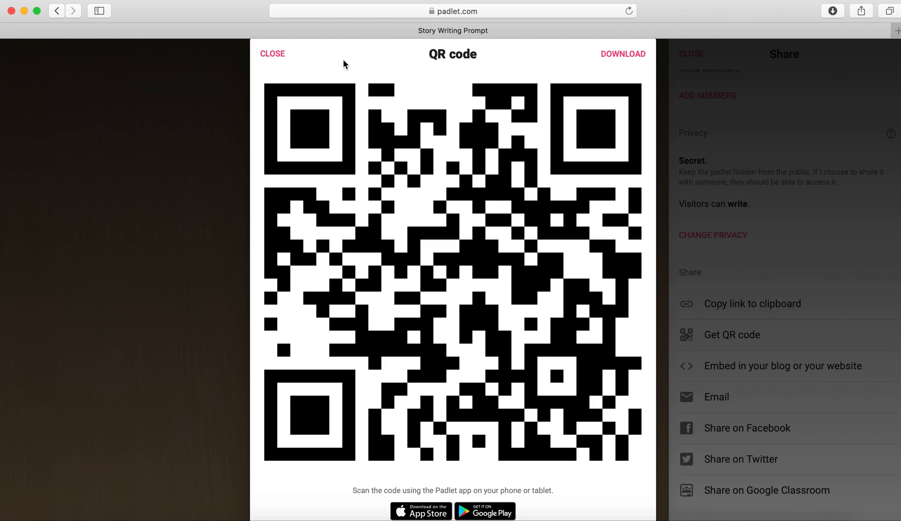
click(282, 54)
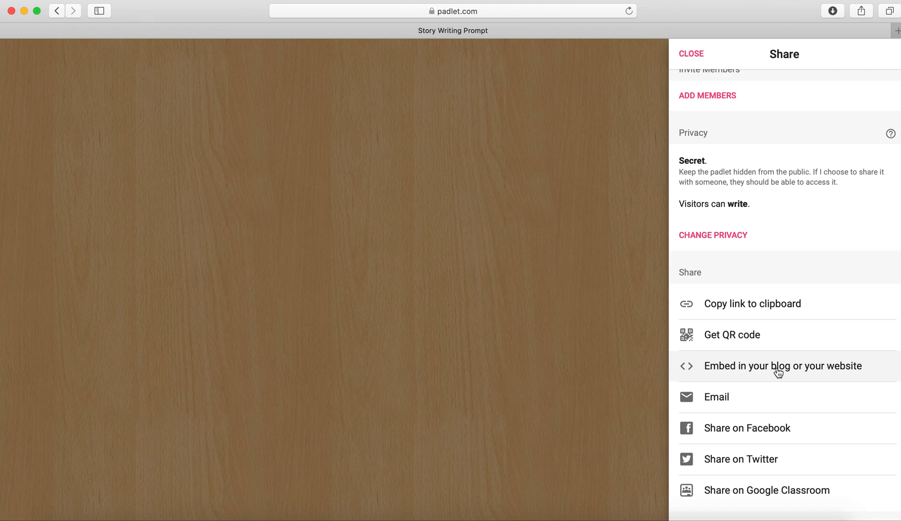
Step: Review the padlet's remaining share and export options and close the sharing settings
scroll(779, 373, down, 5)
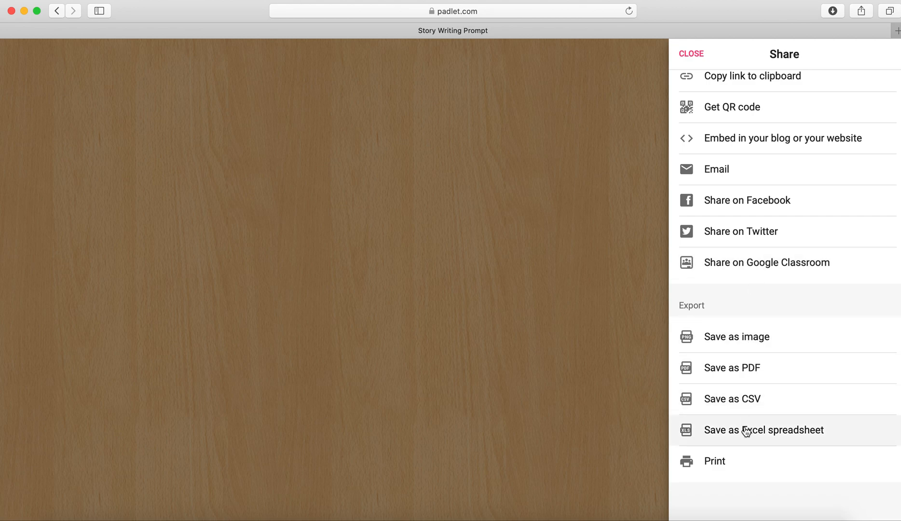
scroll(727, 203, up, 6)
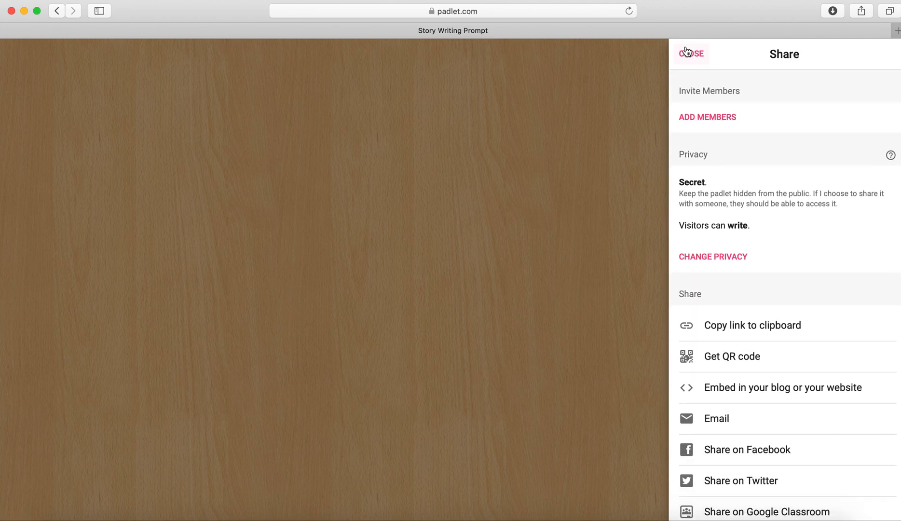
click(687, 55)
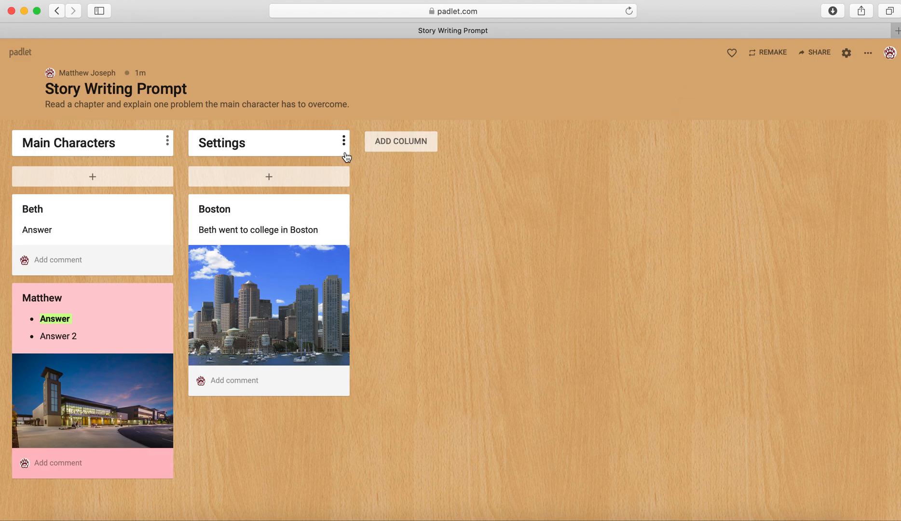
Step: Return to the dashboard and check the folder, archive and delete options for the Story Writing Prompt padlet
click(20, 54)
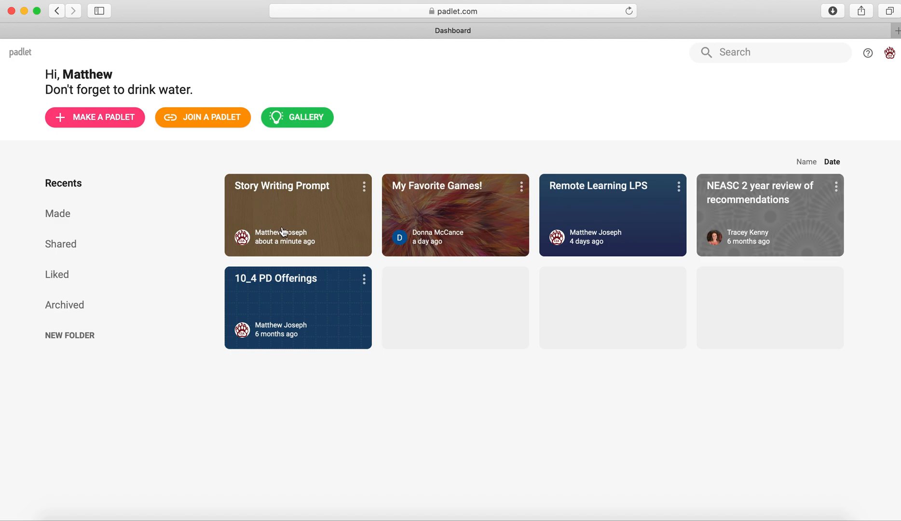
click(364, 188)
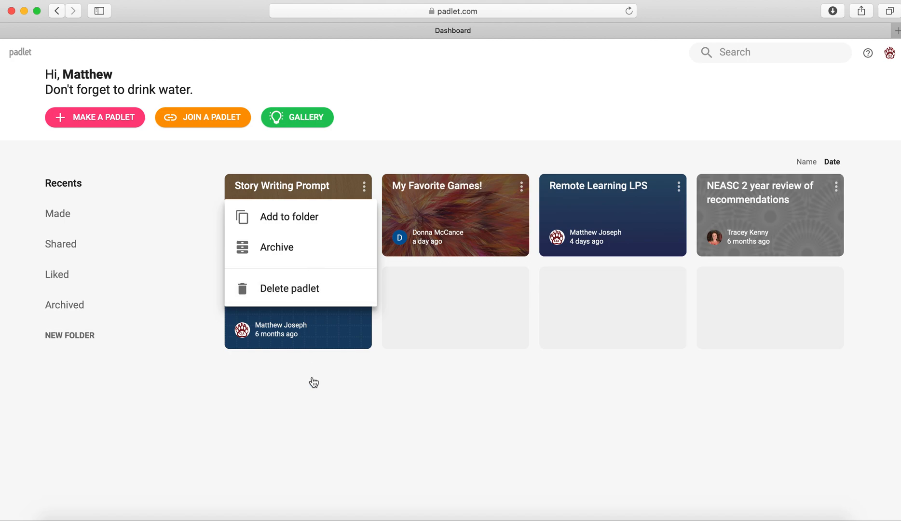
click(315, 399)
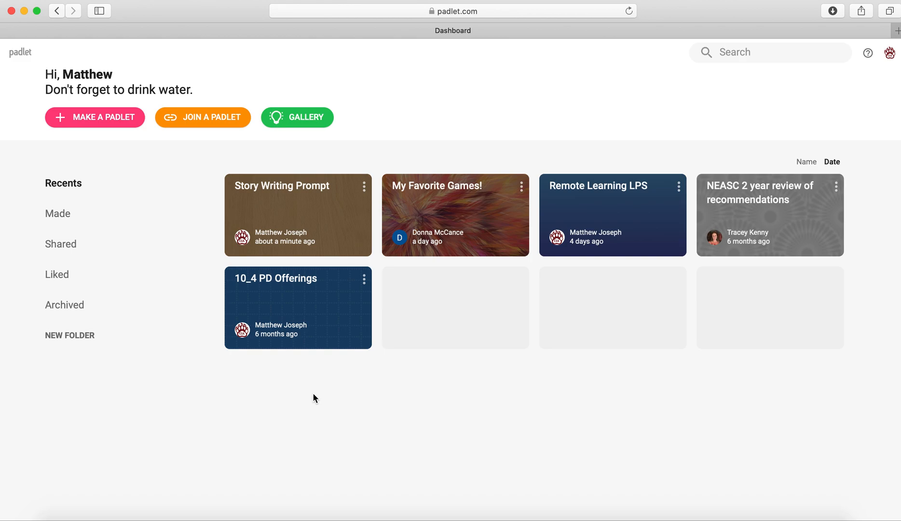
Step: Reopen the Story Writing Prompt padlet from the dashboard
click(331, 216)
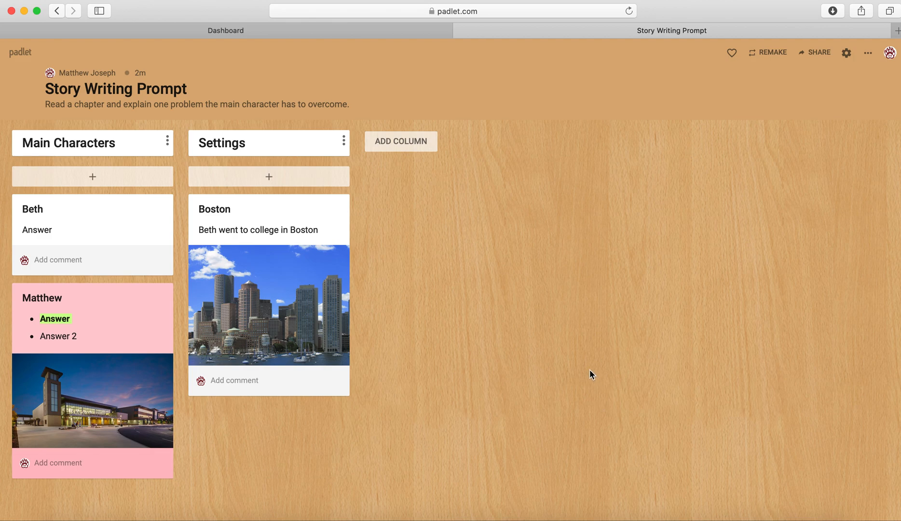
key(super+Tab)
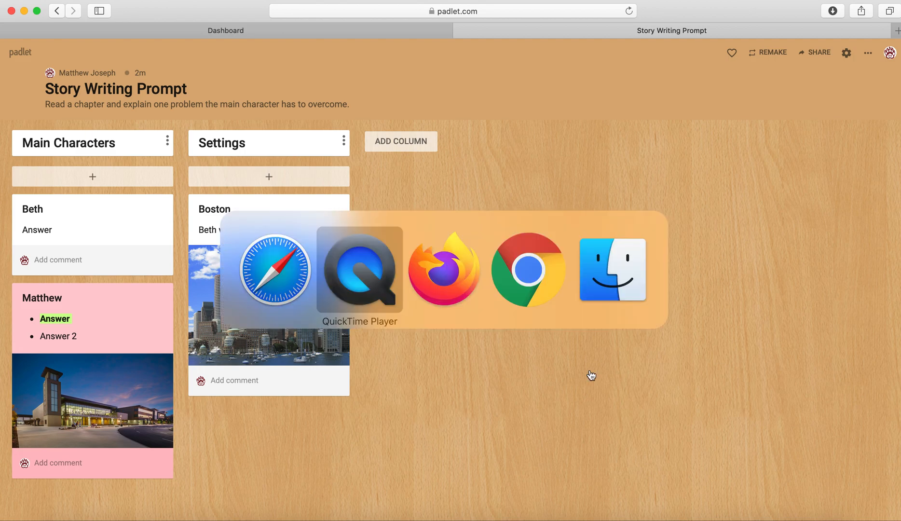